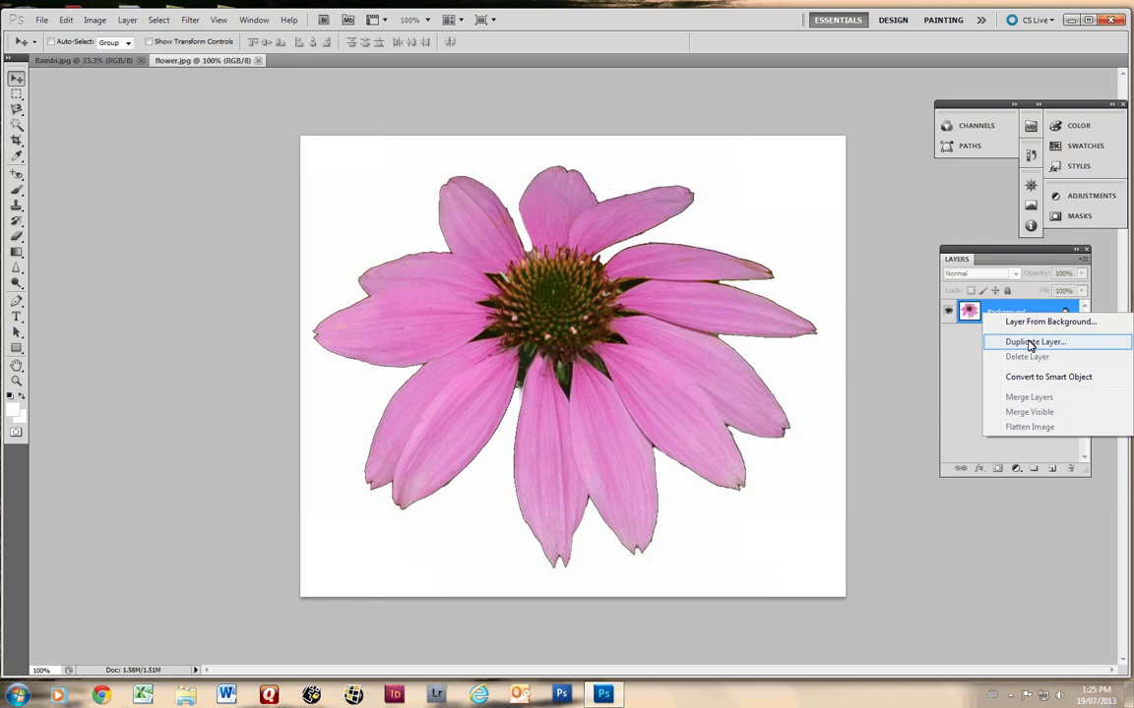
# Duplicate the Background layer of flower.jpg as "flower copy".
pyautogui.click(1033, 342)
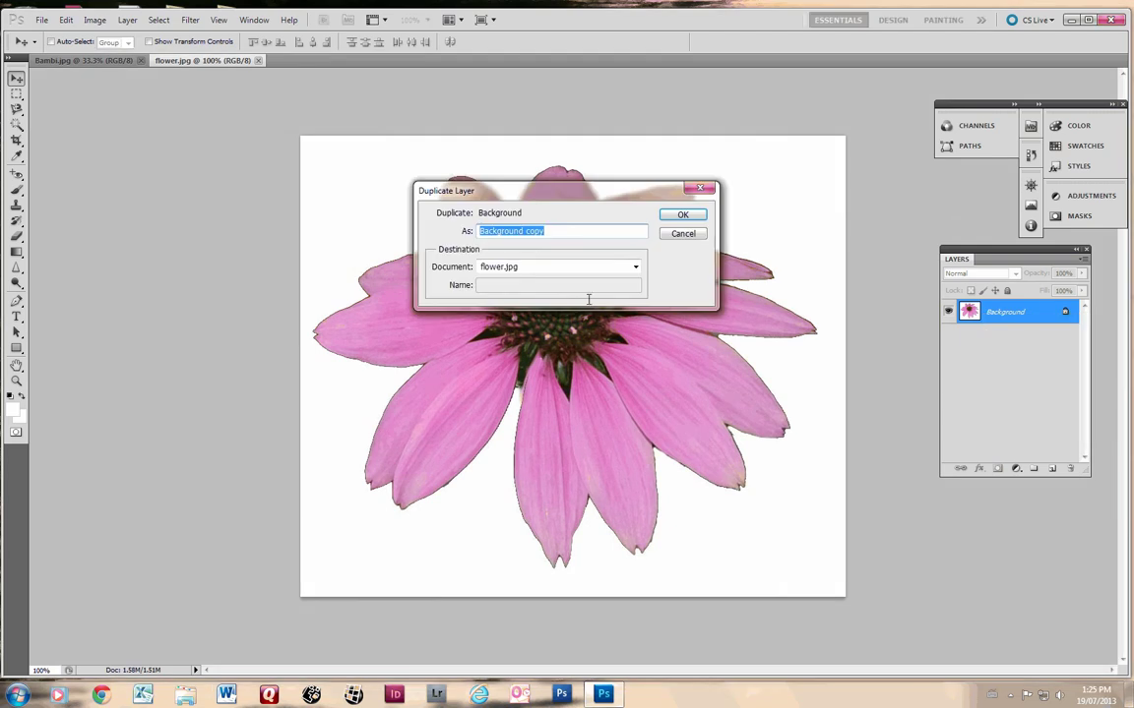
pyautogui.doubleClick(521, 231)
pyautogui.write('flower')
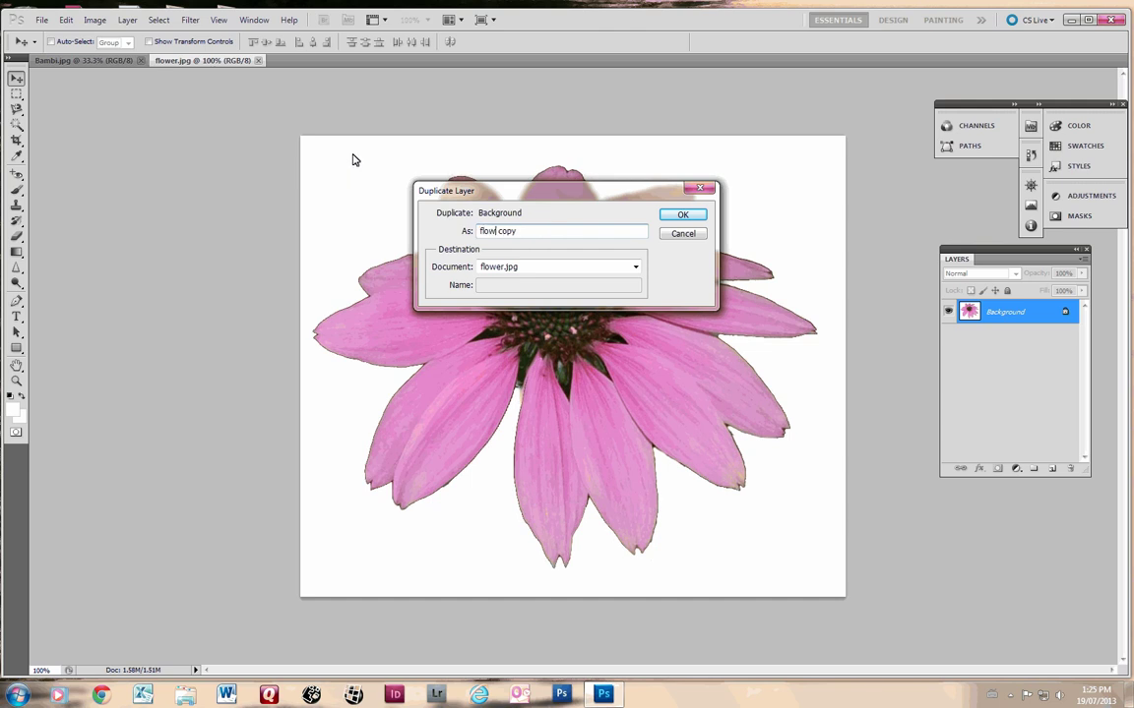
pyautogui.click(683, 216)
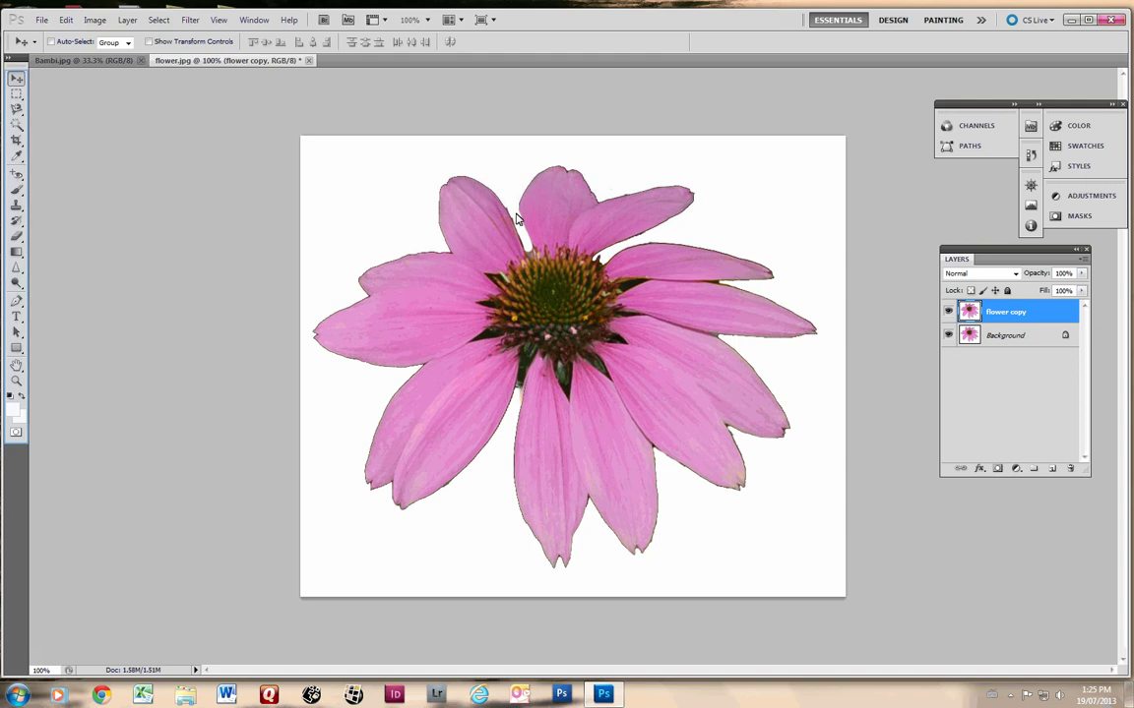
# Set the Eraser brush size to 34 px and try erasing the flower's upper-right petal on the flower copy layer.
pyautogui.click(17, 237)
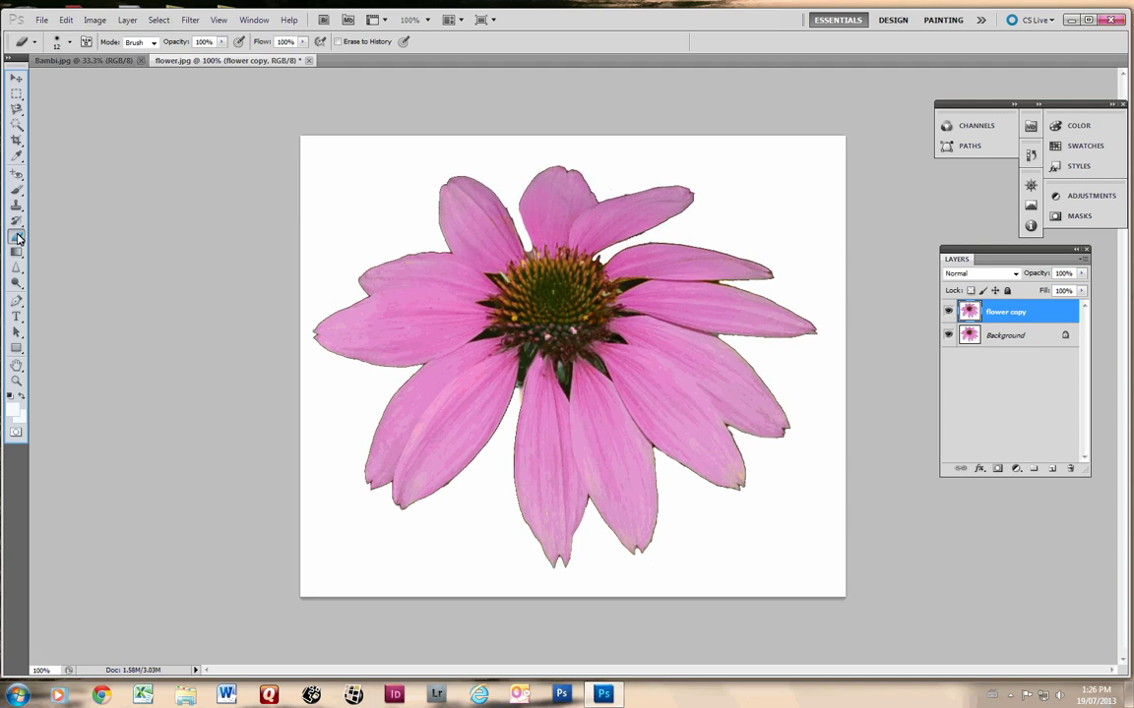
pyautogui.rightClick(18, 239)
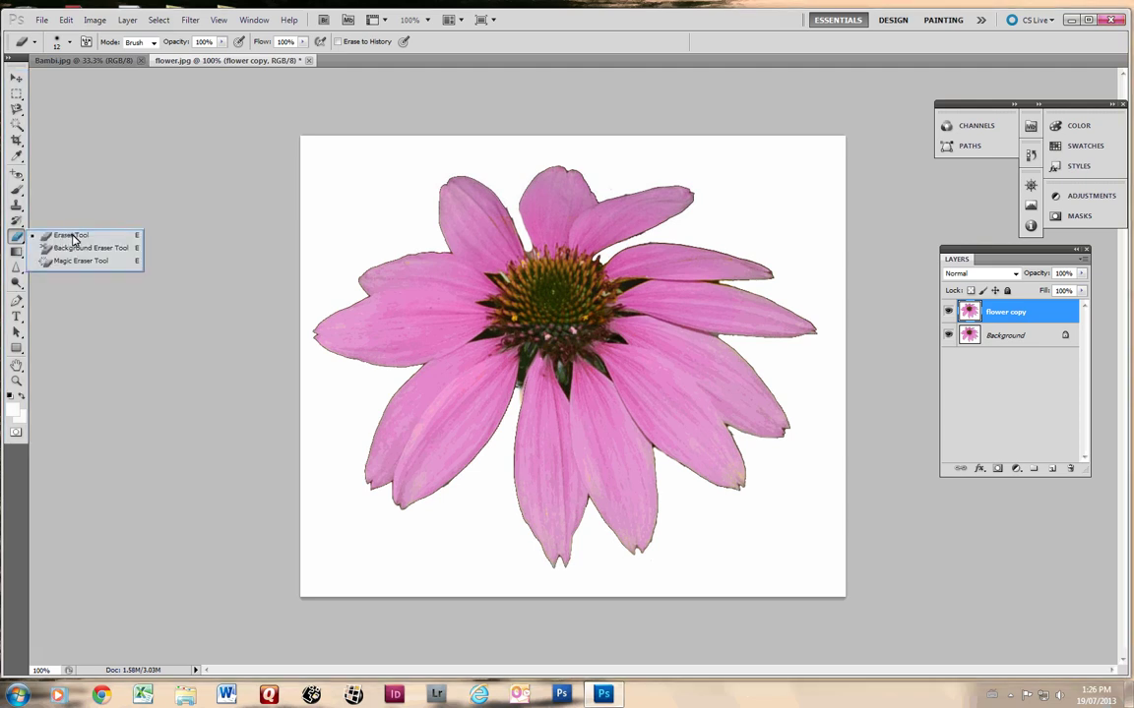
pyautogui.click(72, 238)
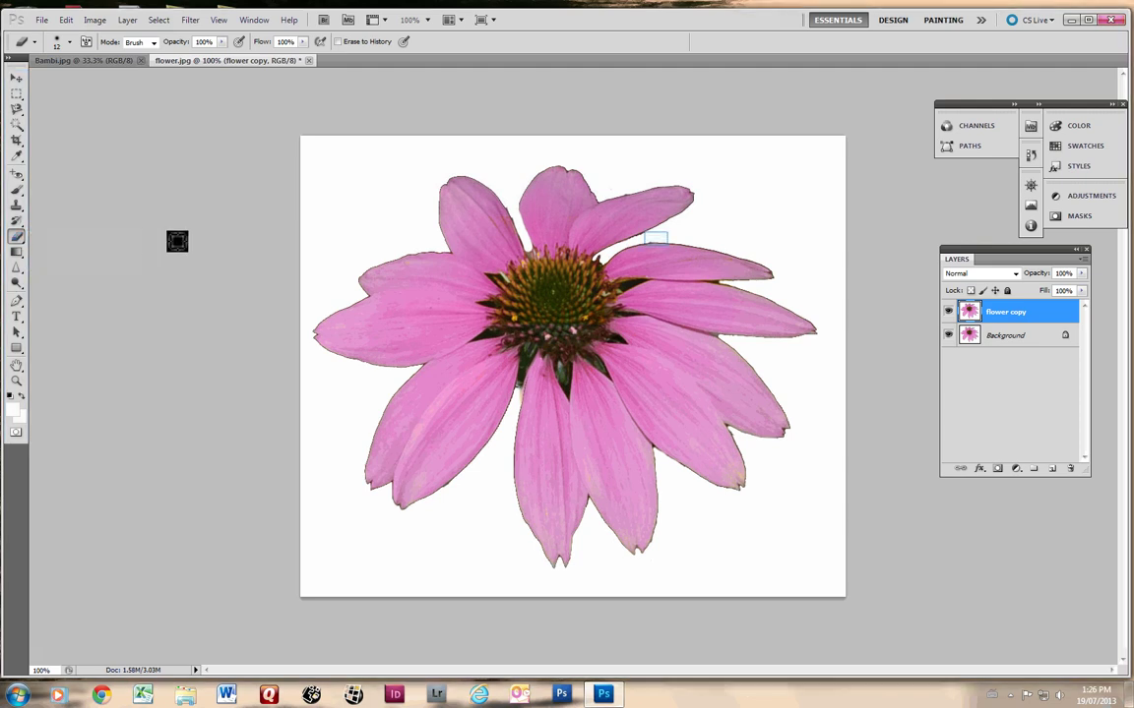
pyautogui.rightClick(663, 246)
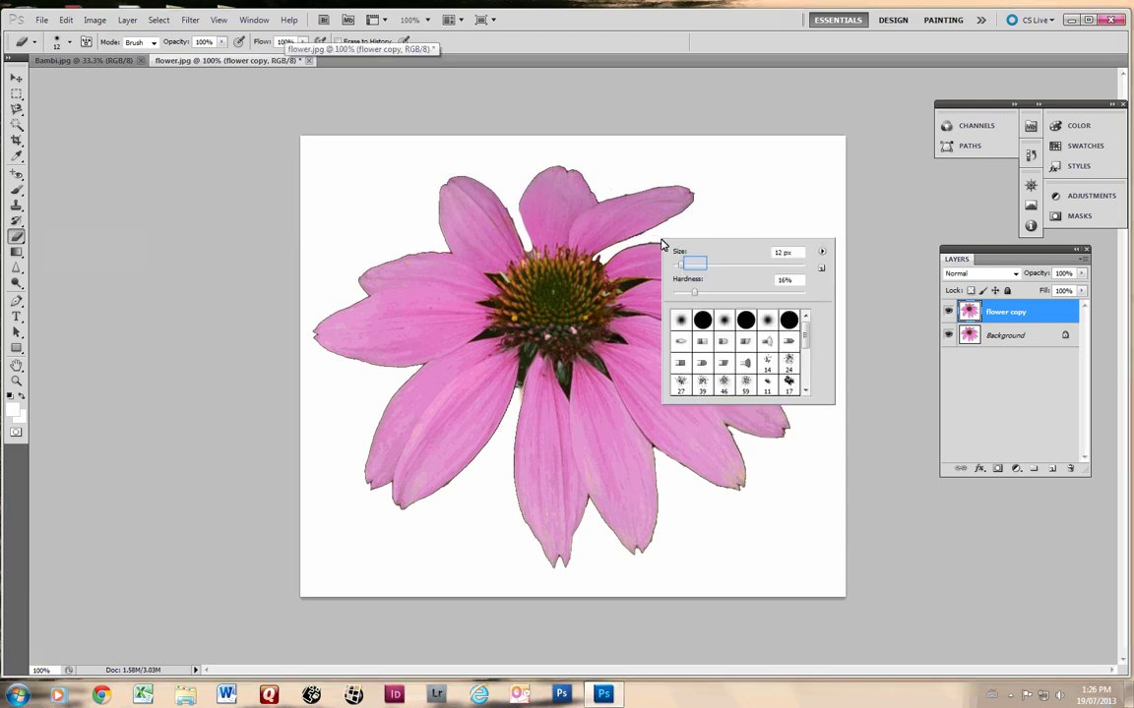
pyautogui.moveTo(694, 266); pyautogui.dragTo(709, 266)
pyautogui.press('Return')
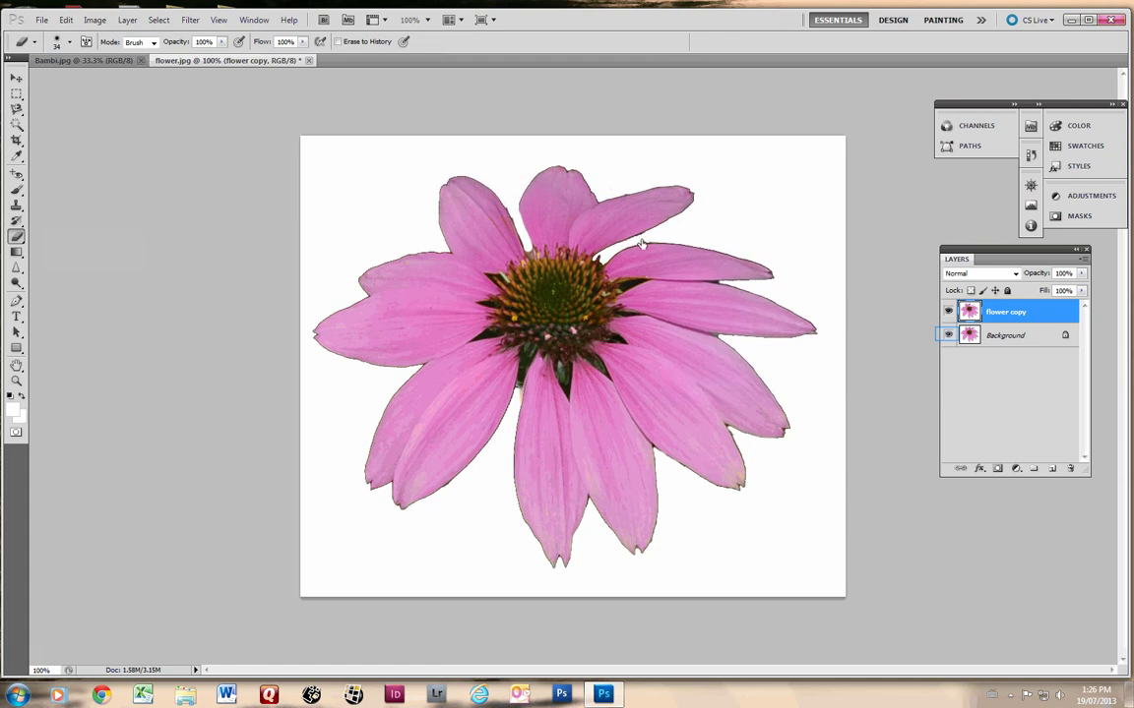
# Hide the Background layer and undo the eraser stroke on the flower copy layer.
pyautogui.click(946, 336)
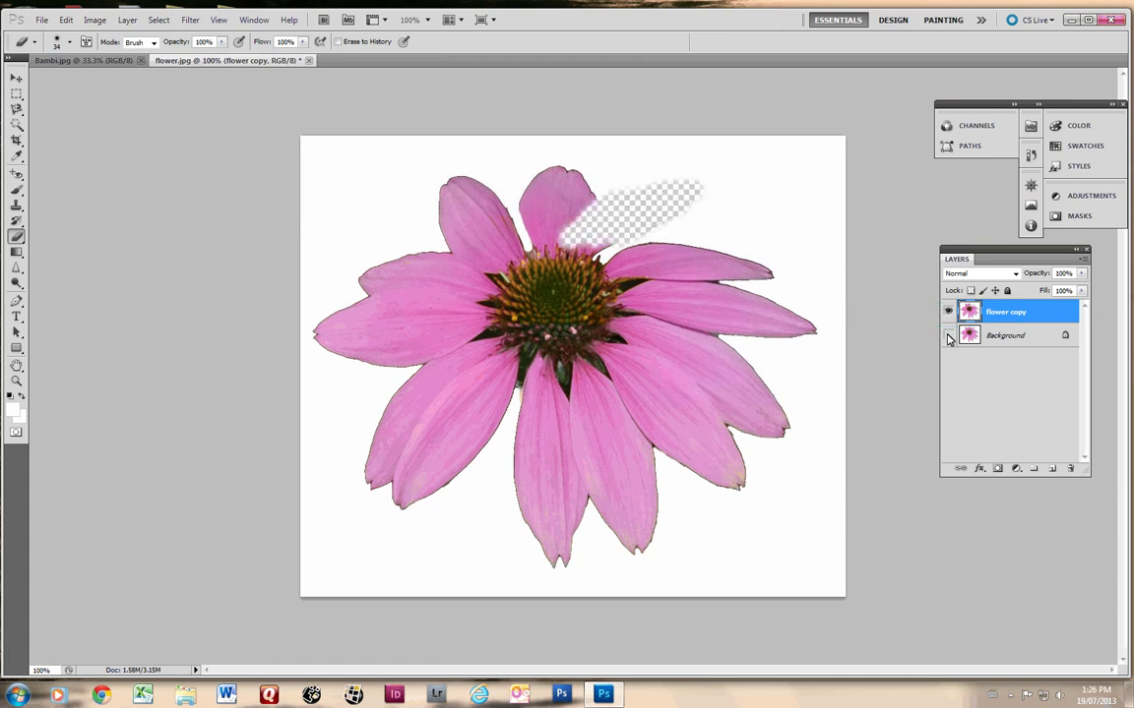
pyautogui.press('alt')
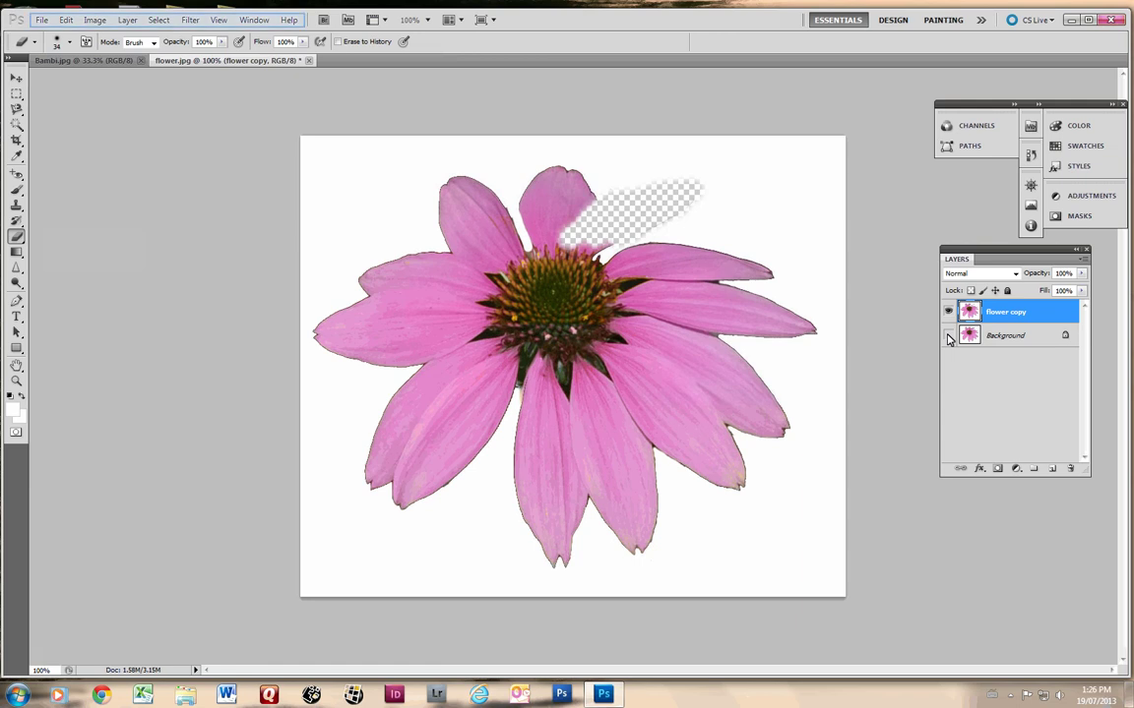
pyautogui.click(67, 22)
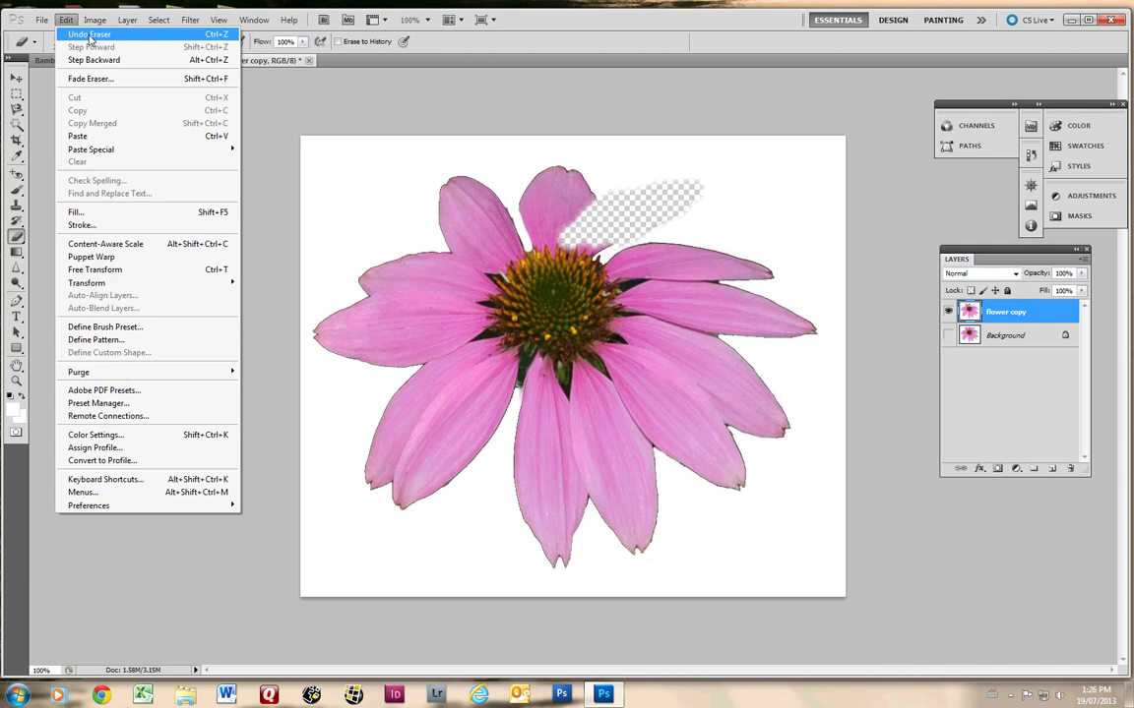
pyautogui.click(90, 35)
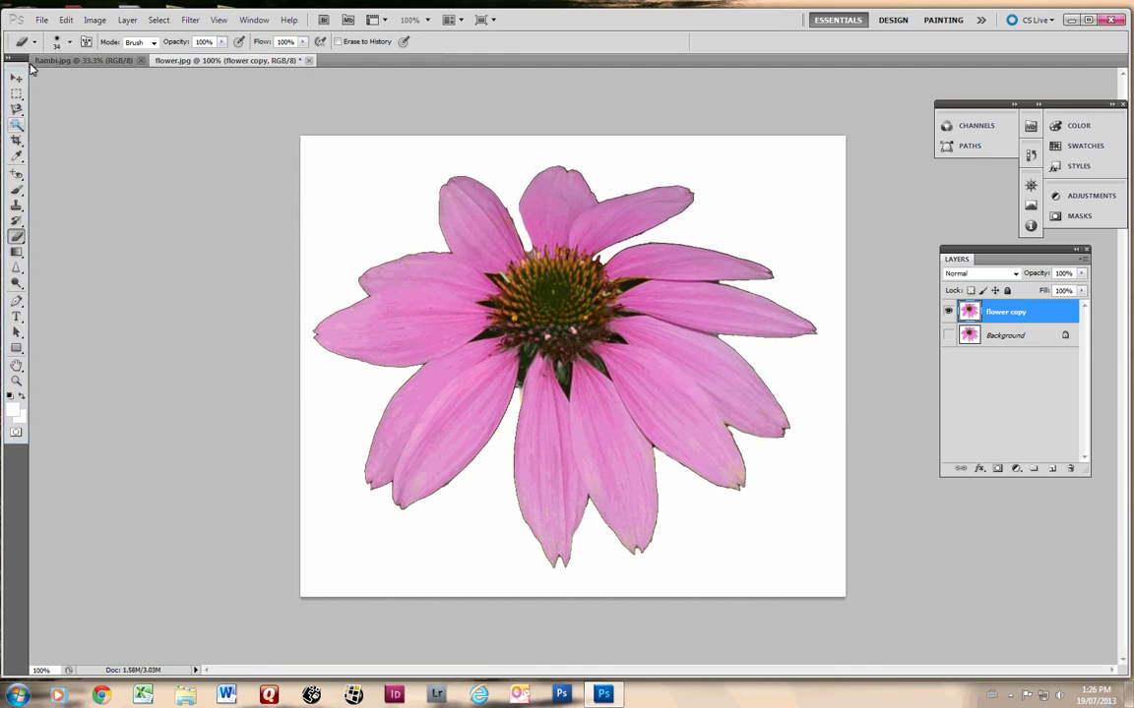
# Select the white area around the flower with the Magic Wand and cut it from the flower copy layer.
pyautogui.moveTo(18, 126); pyautogui.dragTo(59, 130)
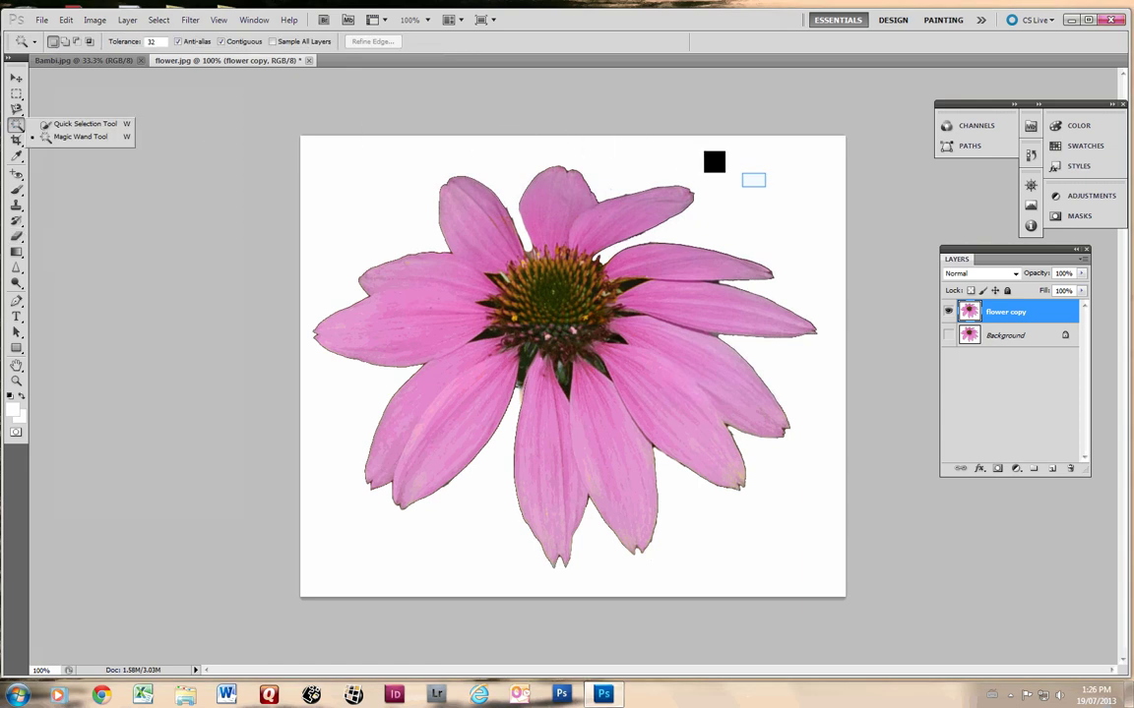
pyautogui.click(755, 186)
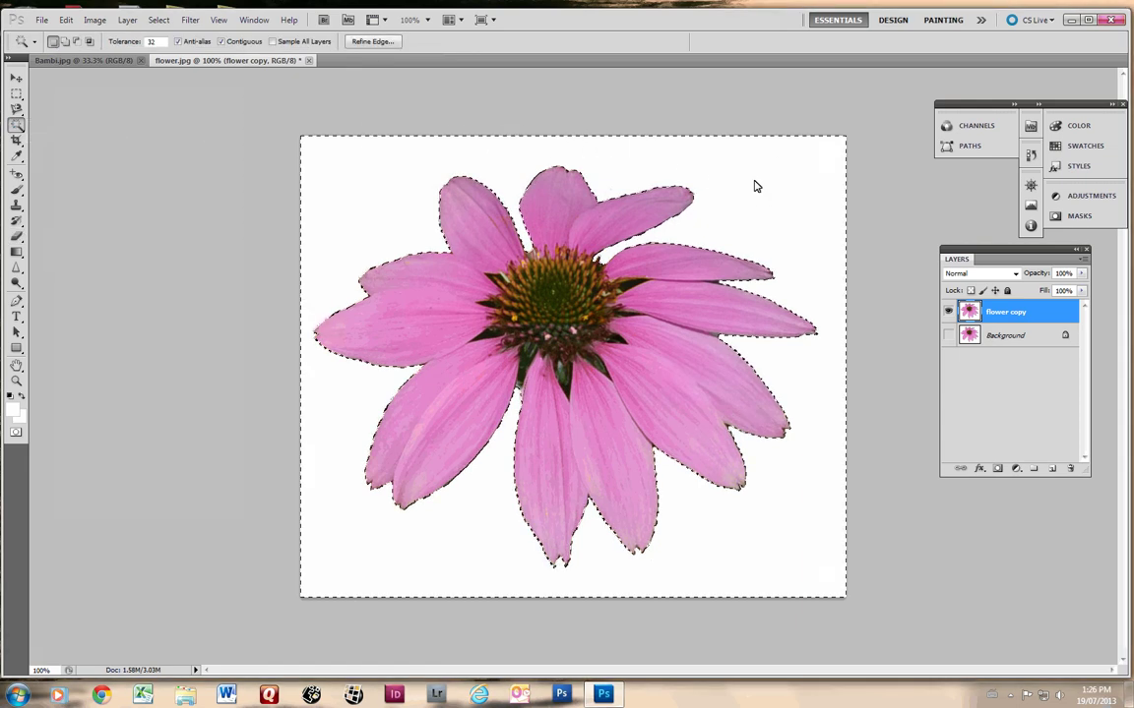
pyautogui.press('alt')
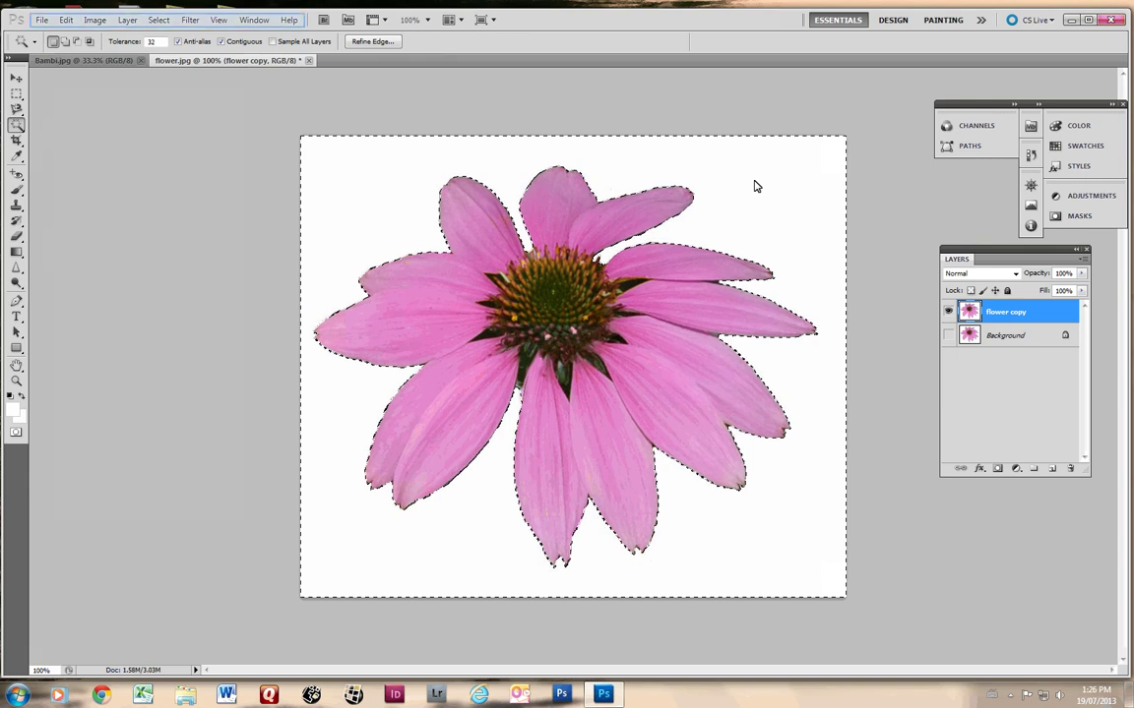
pyautogui.press('alt')
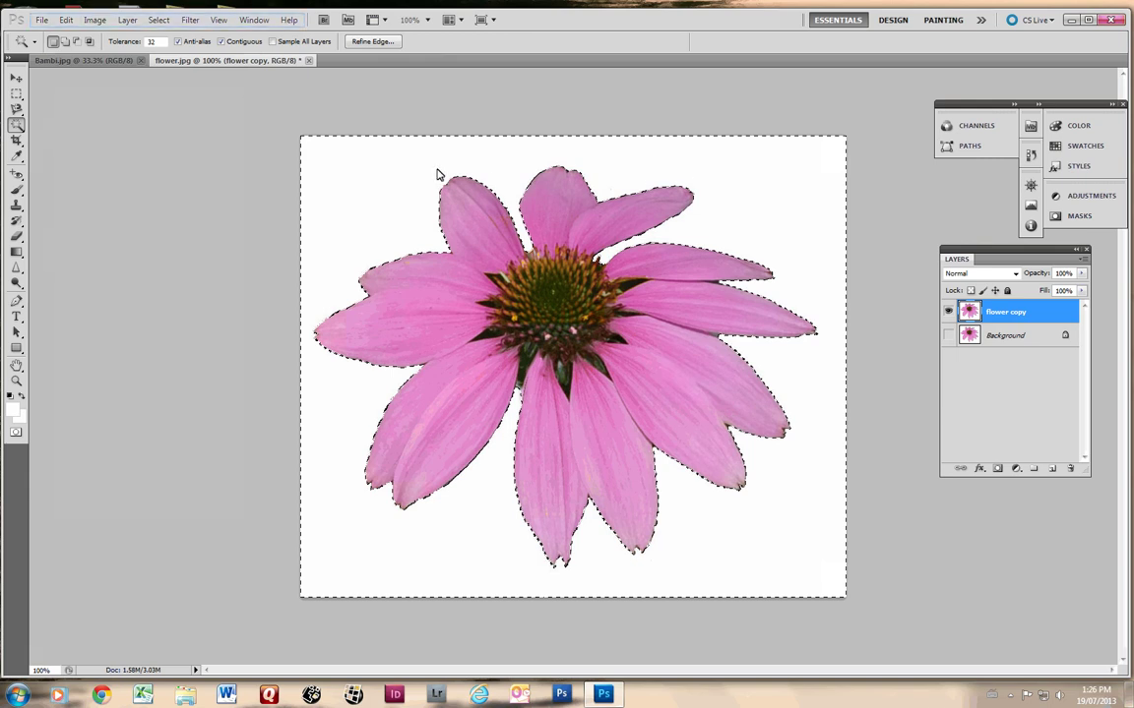
pyautogui.click(66, 20)
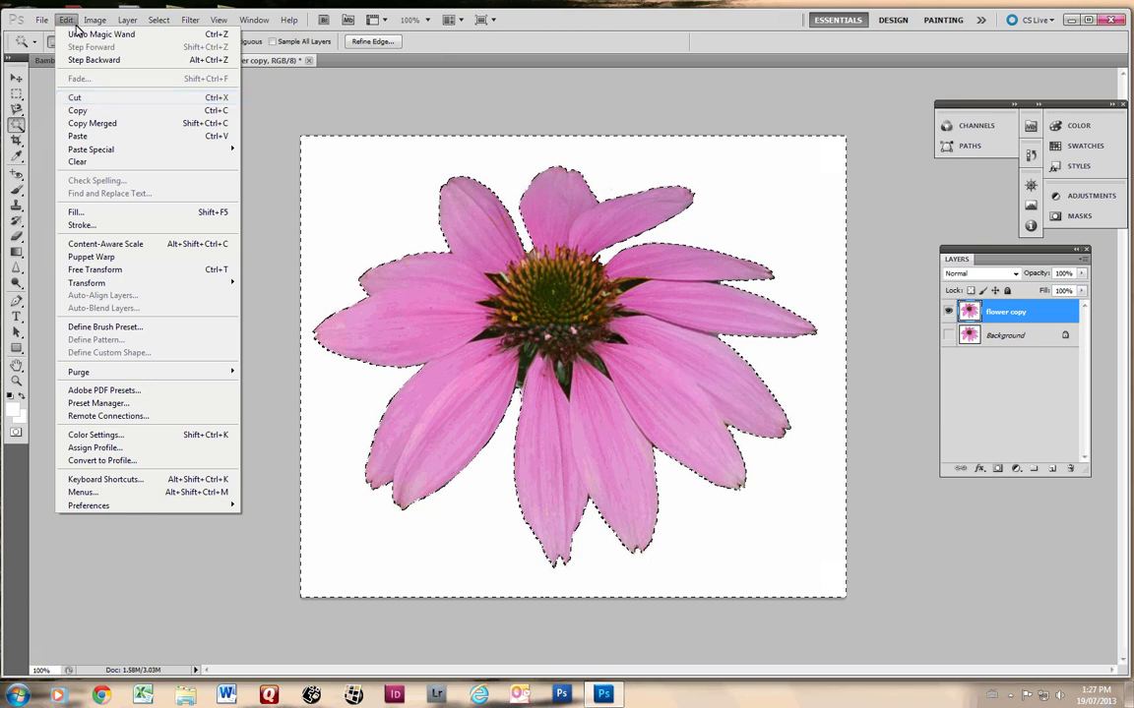
pyautogui.click(84, 98)
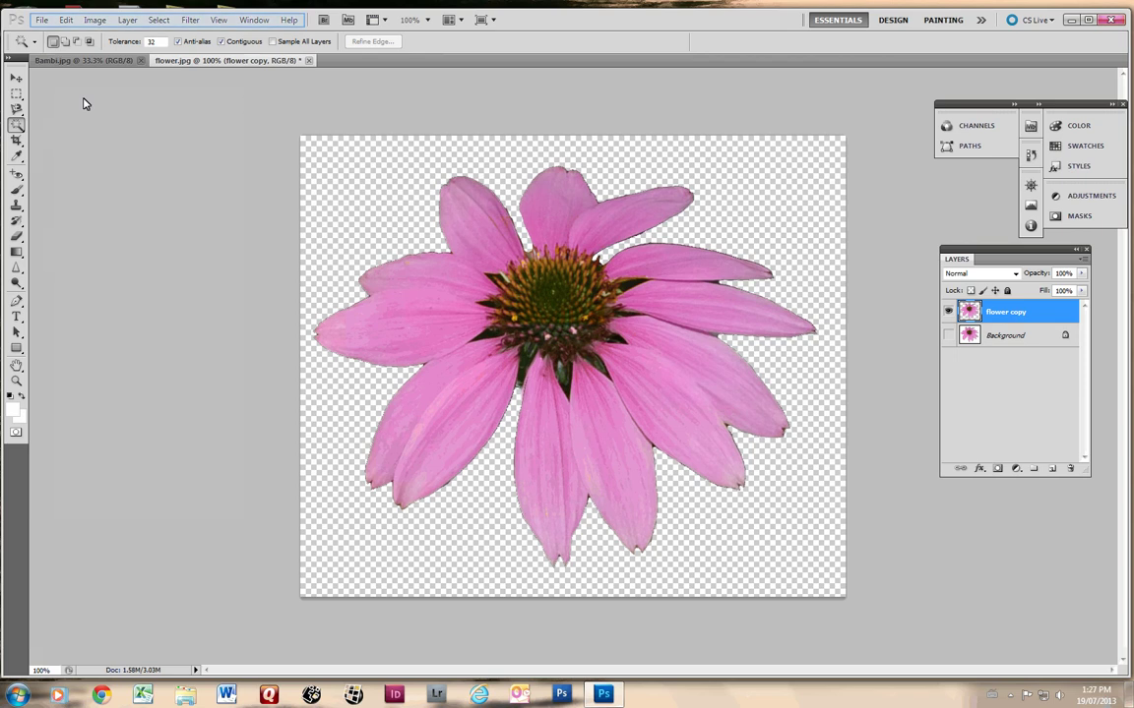
# Scale the flower down with Free Transform to about 38% of its size, toward the canvas's lower-left corner, and apply it.
pyautogui.click(66, 21)
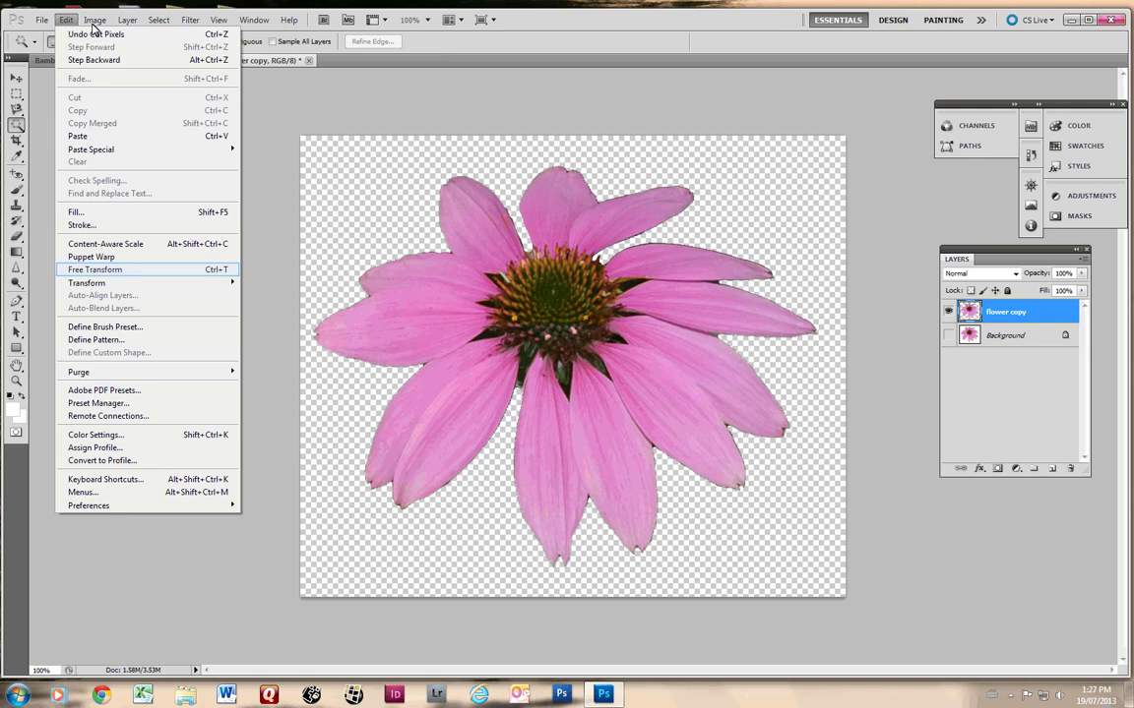
pyautogui.click(196, 271)
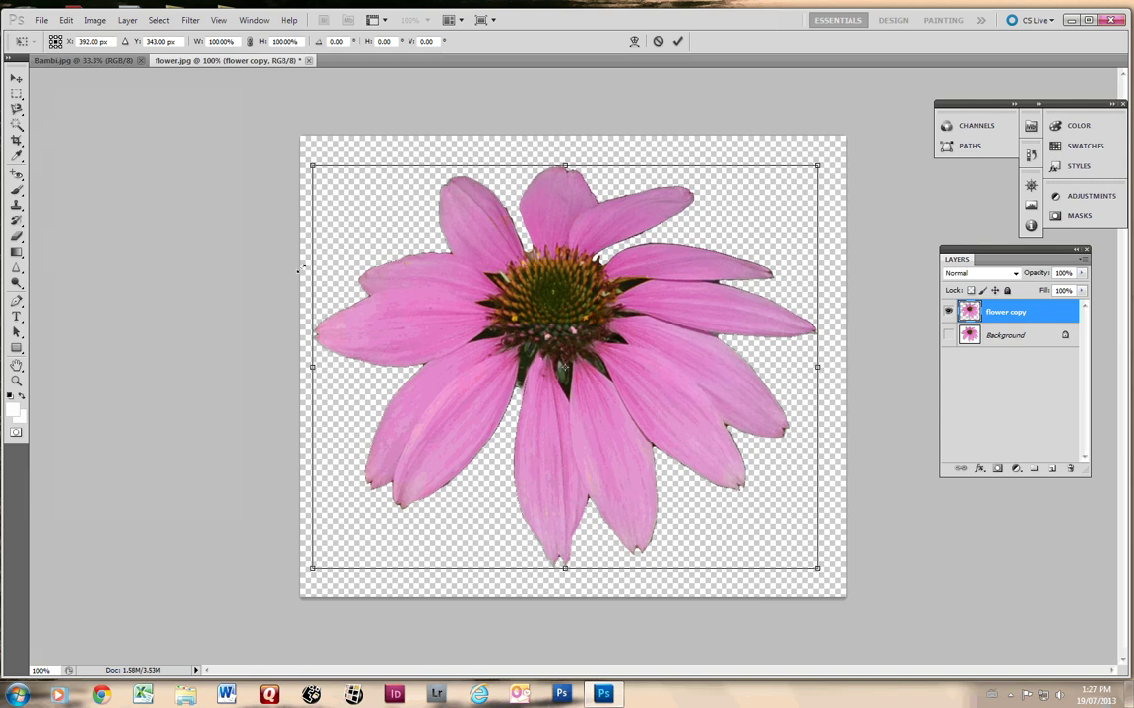
pyautogui.moveTo(819, 163); pyautogui.dragTo(808, 164)
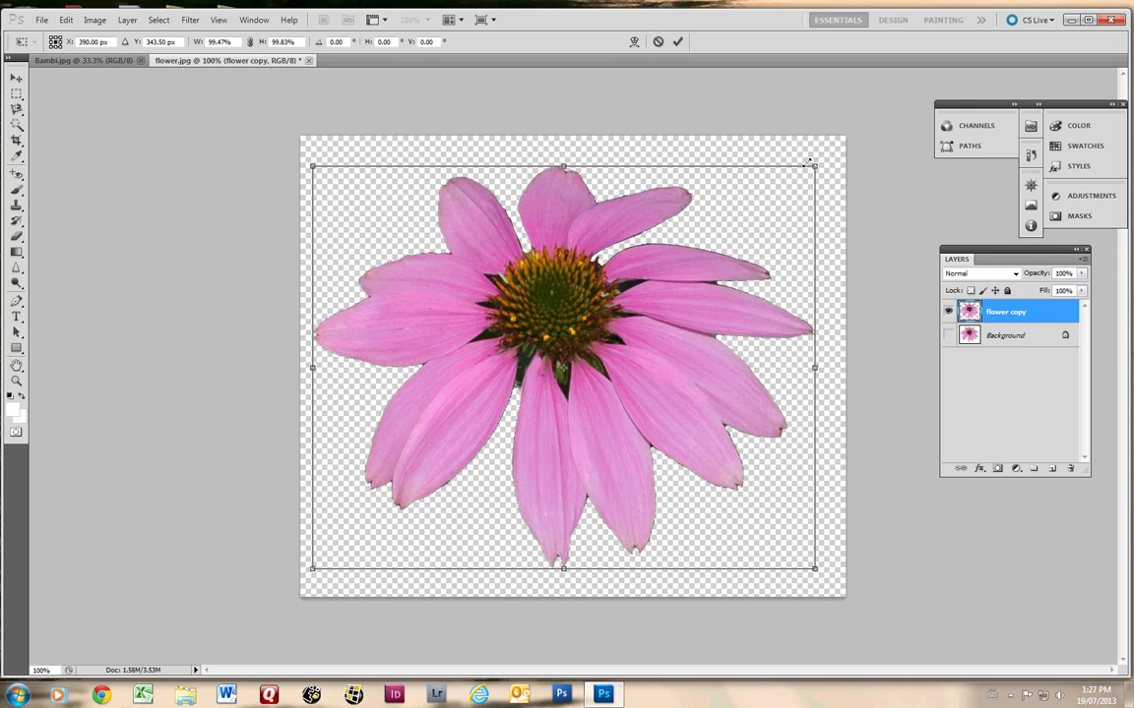
pyautogui.moveTo(808, 163)
pyautogui.mouseDown()
pyautogui.moveTo(757, 154)
pyautogui.moveTo(723, 243)
pyautogui.moveTo(770, 212)
pyautogui.moveTo(777, 185)
pyautogui.moveTo(805, 179)
pyautogui.mouseUp()
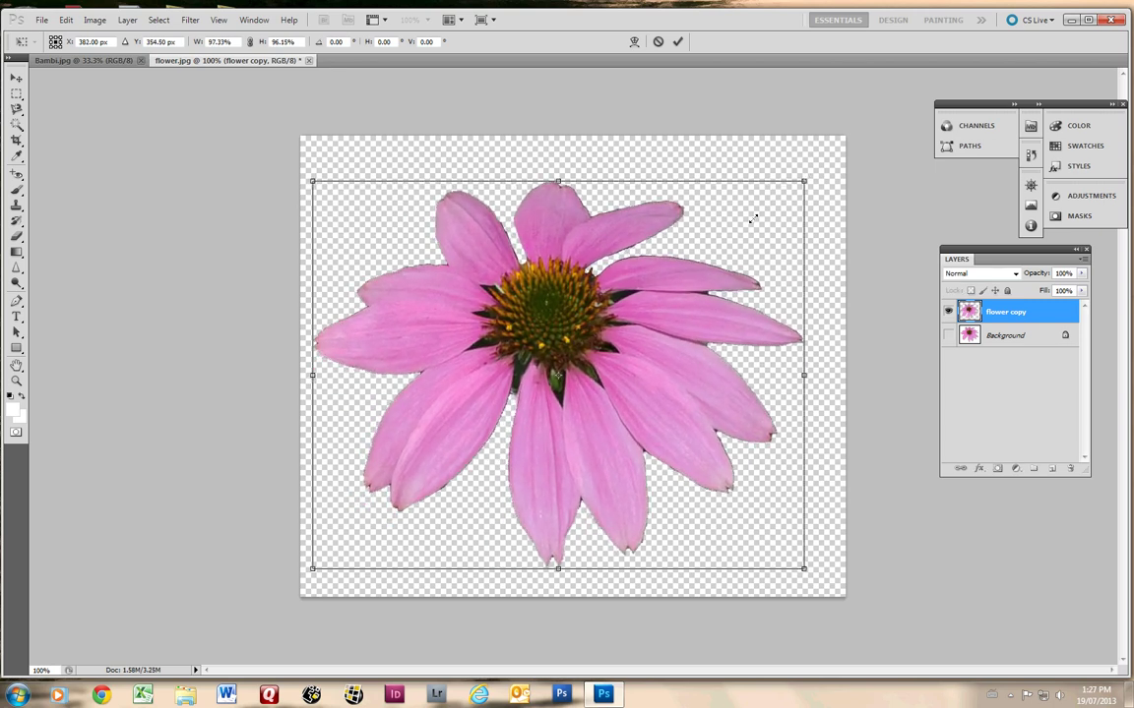
pyautogui.moveTo(753, 218); pyautogui.dragTo(460, 447)
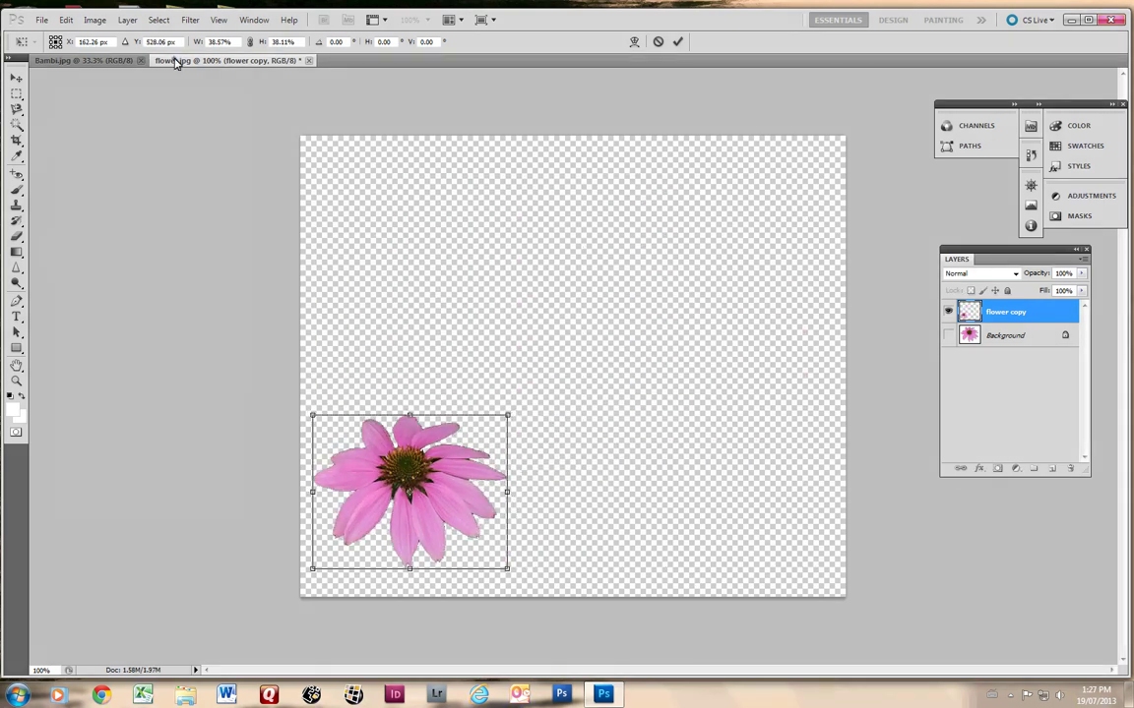
pyautogui.press('Return')
# Float the flower.jpg and Bambi.jpg documents in separate windows and arrange them side by side.
pyautogui.click(87, 63)
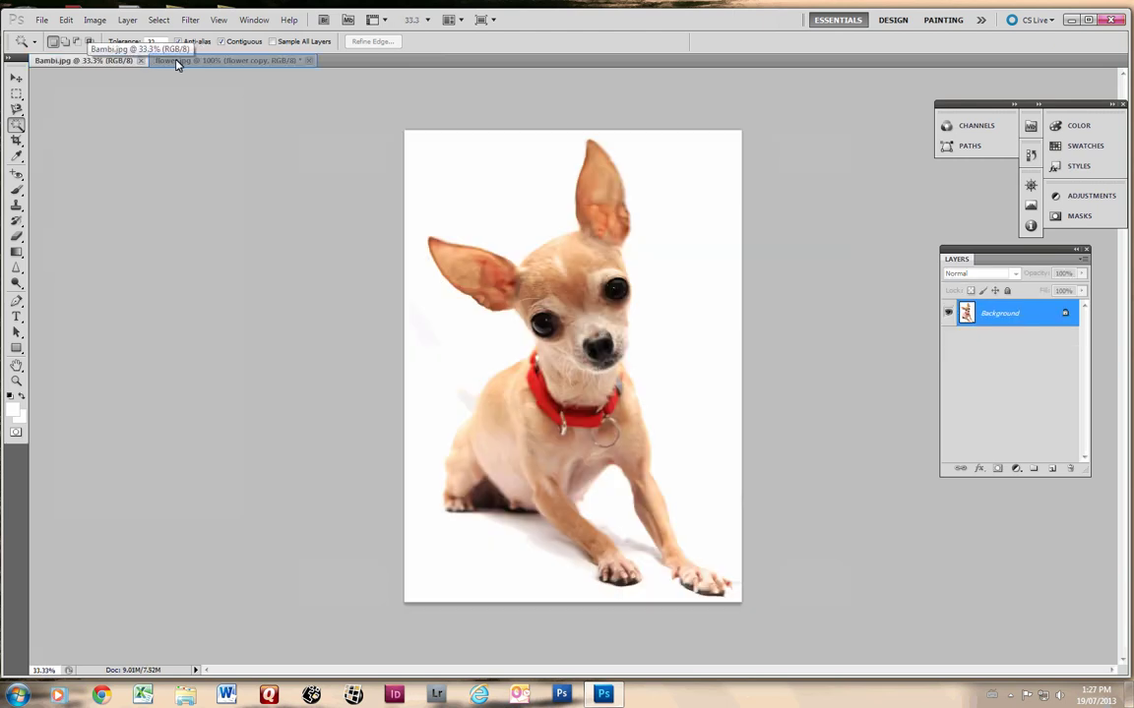
pyautogui.click(183, 62)
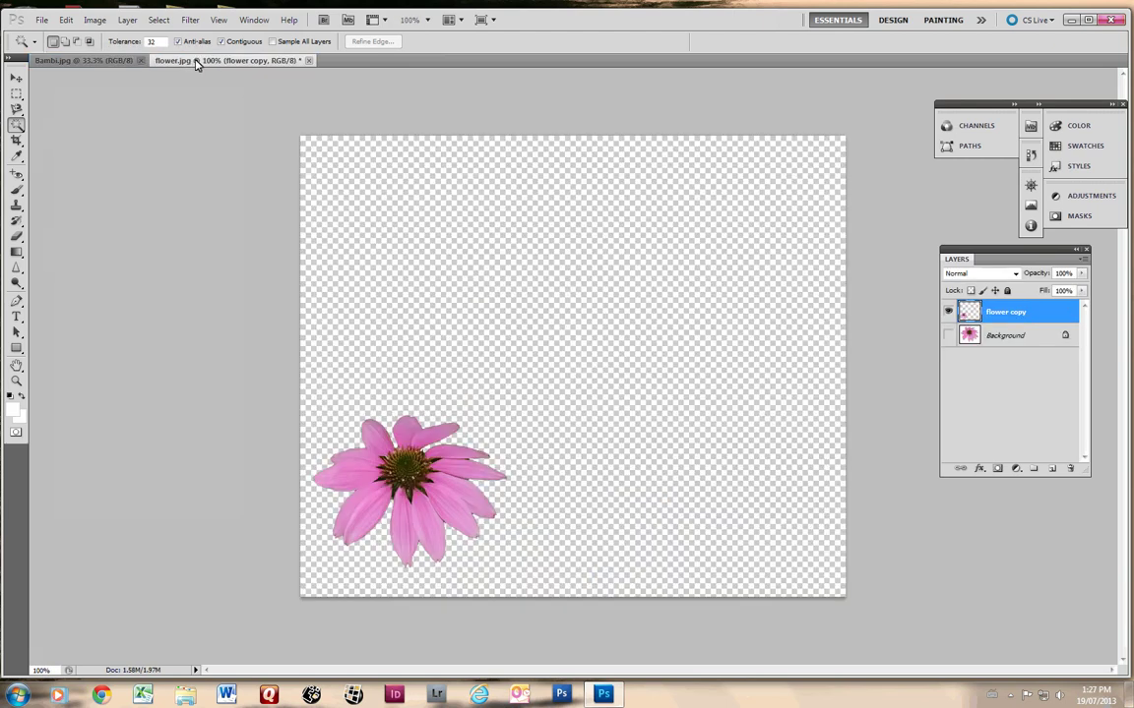
pyautogui.moveTo(195, 63); pyautogui.dragTo(451, 105)
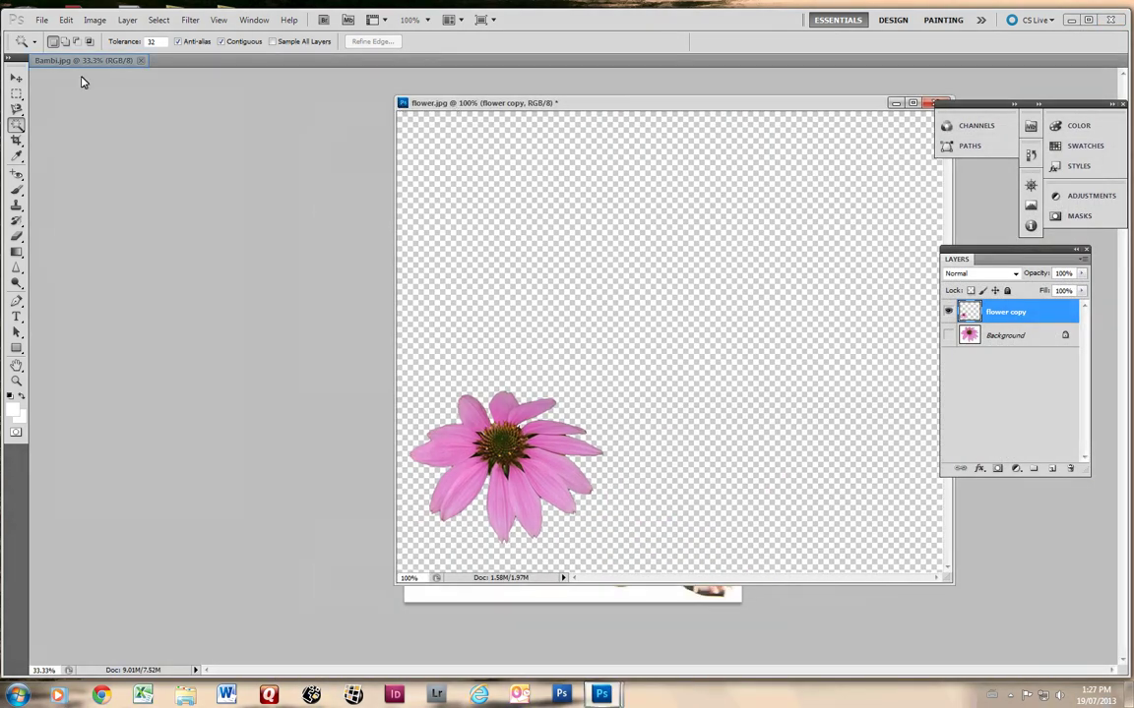
pyautogui.moveTo(55, 61); pyautogui.dragTo(98, 116)
pyautogui.moveTo(256, 88)
pyautogui.mouseDown()
pyautogui.moveTo(250, 112)
pyautogui.moveTo(259, 108)
pyautogui.mouseUp()
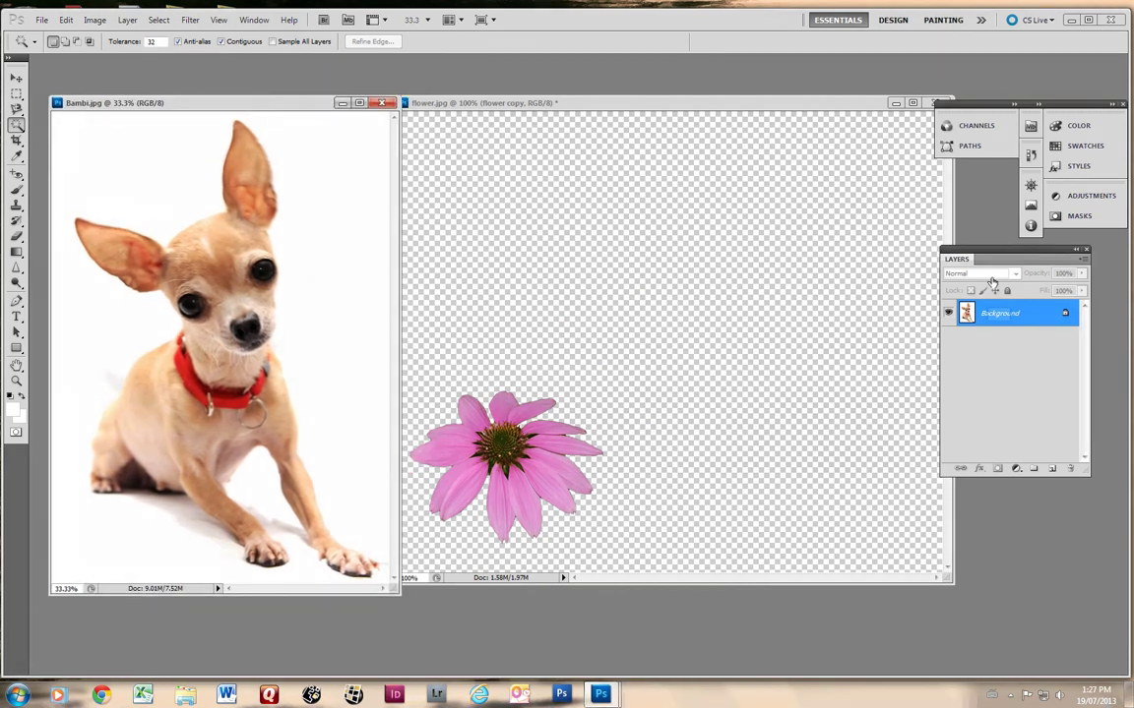
# Duplicate the Background layer of Bambi.jpg as "Bambi copy".
pyautogui.rightClick(999, 318)
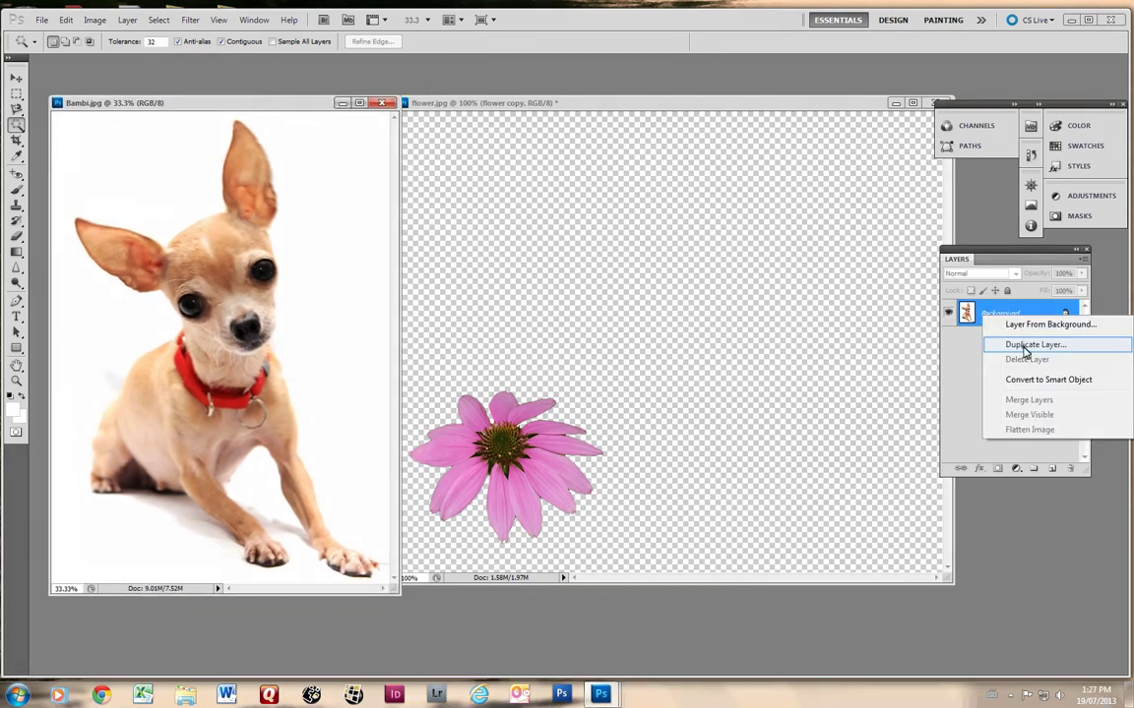
pyautogui.click(1028, 346)
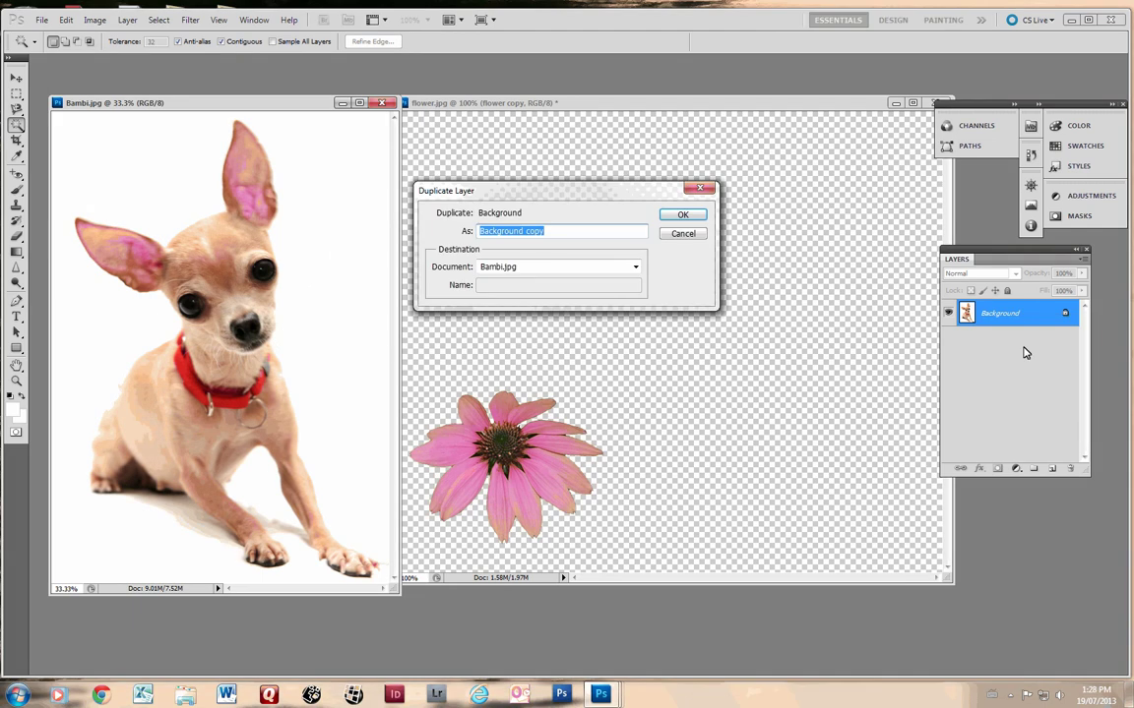
pyautogui.doubleClick(523, 231)
pyautogui.write('Bambi')
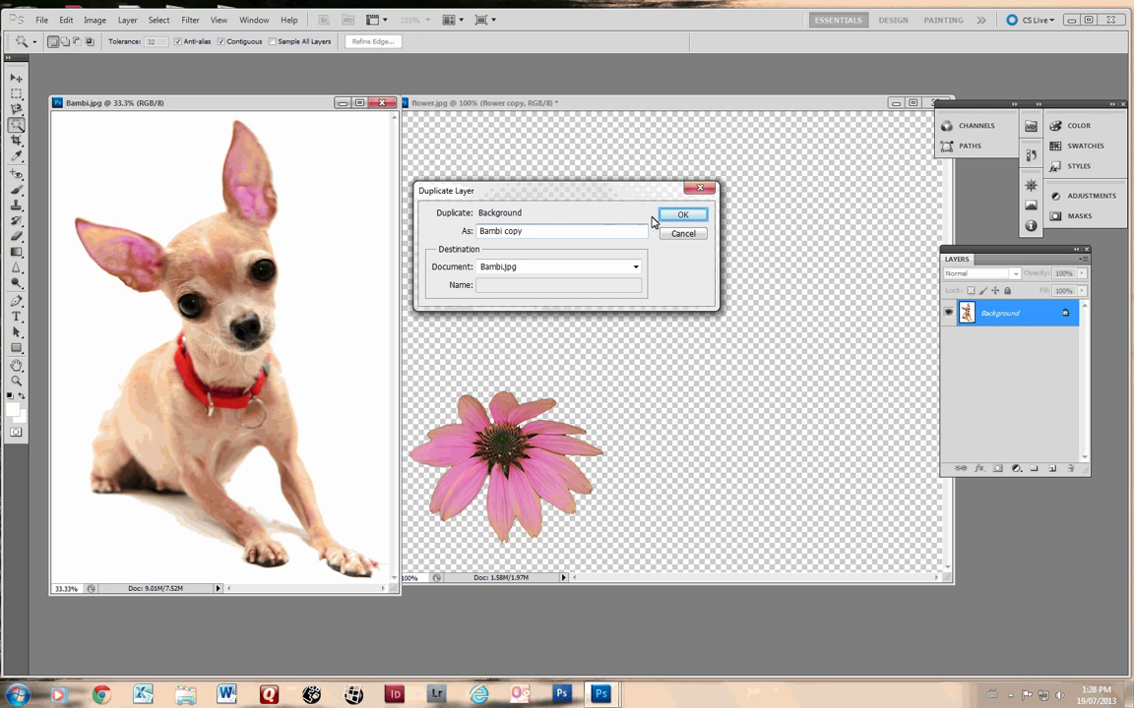
pyautogui.click(674, 217)
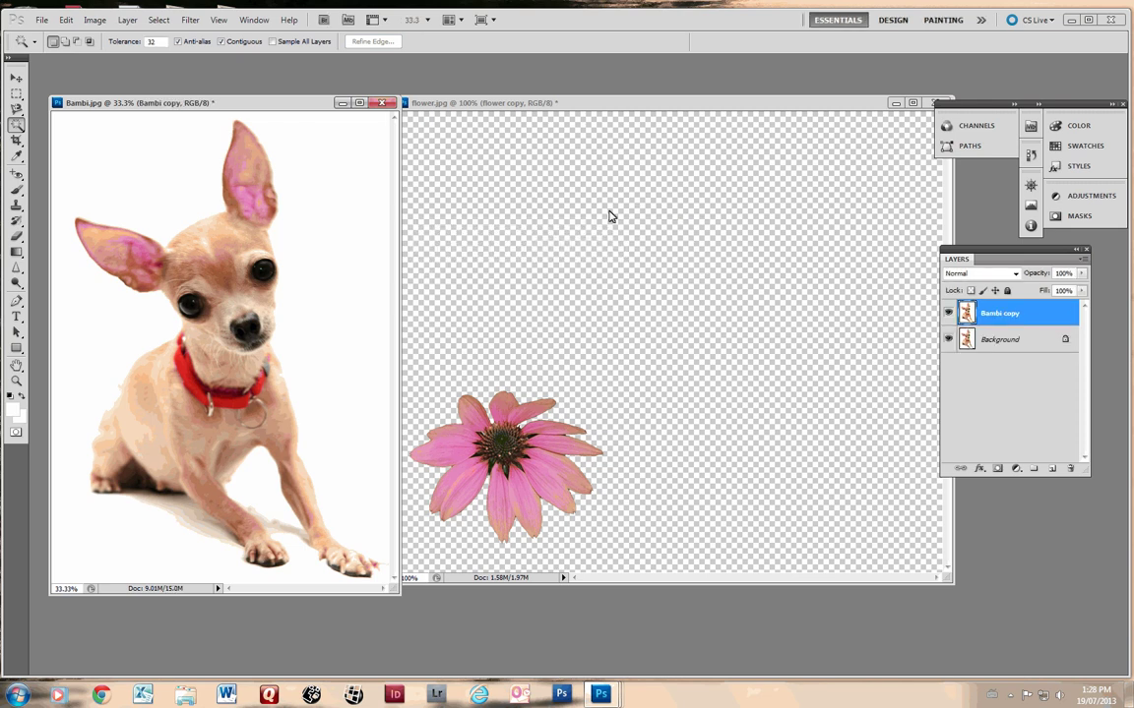
# Copy the cut-out flower into Bambi.jpg with the Move tool and place it on the dog's head between the ears.
pyautogui.moveTo(481, 107); pyautogui.dragTo(523, 112)
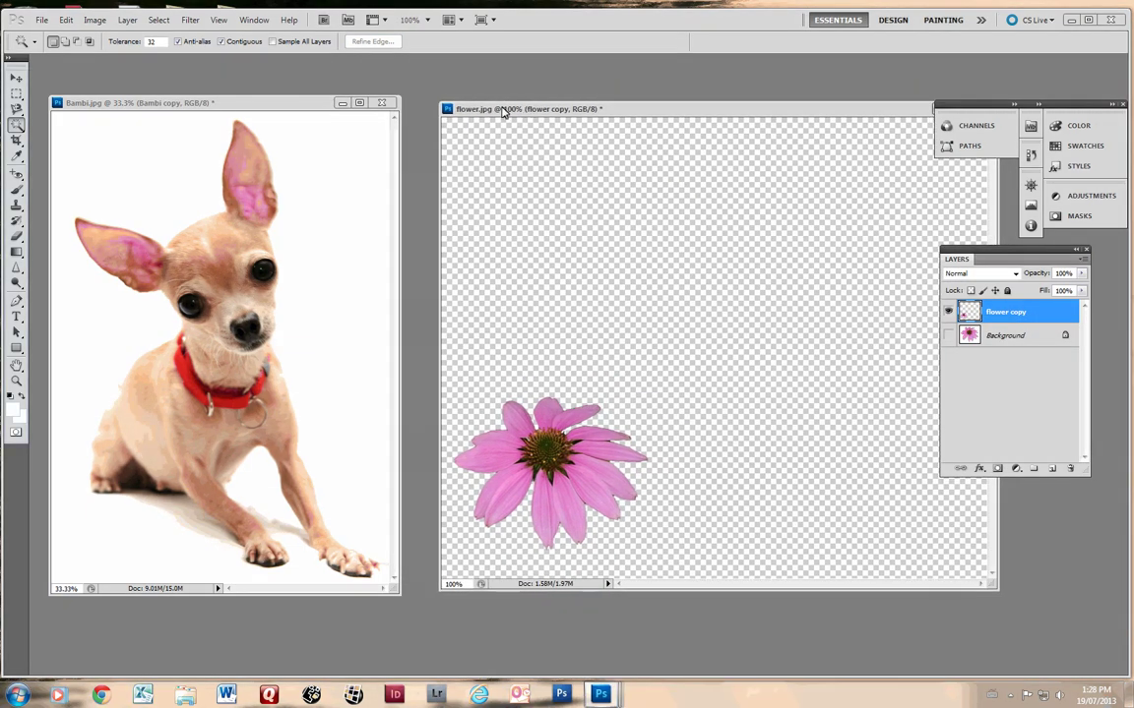
pyautogui.click(16, 77)
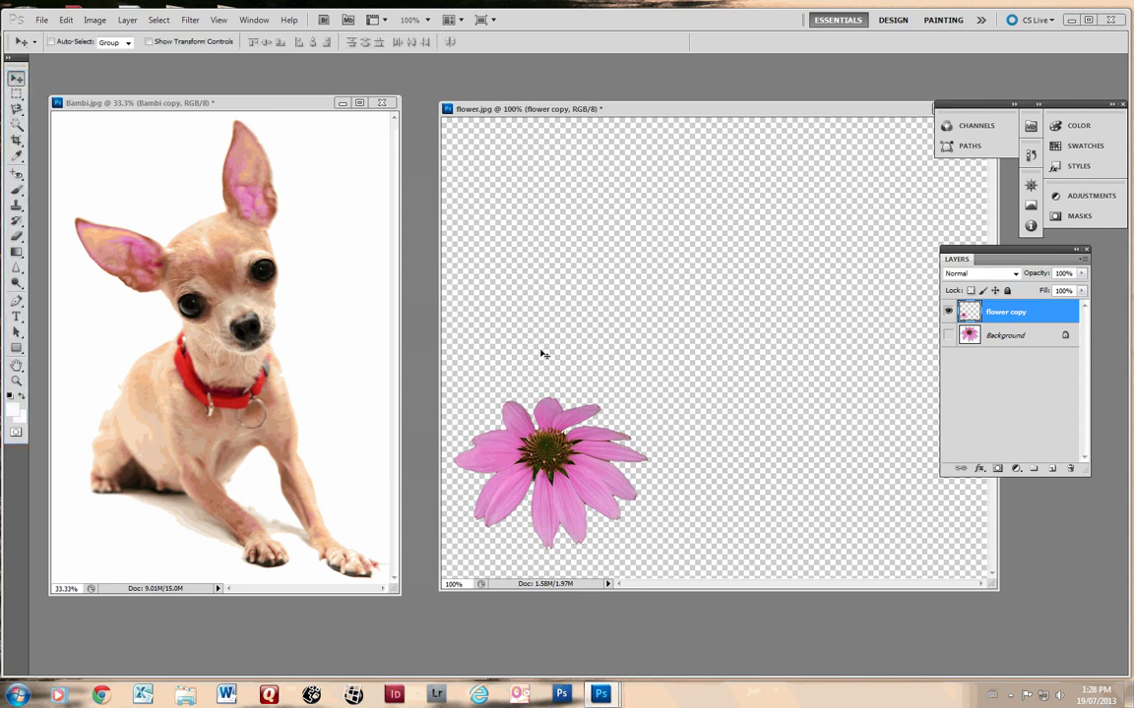
pyautogui.moveTo(554, 461); pyautogui.dragTo(222, 228)
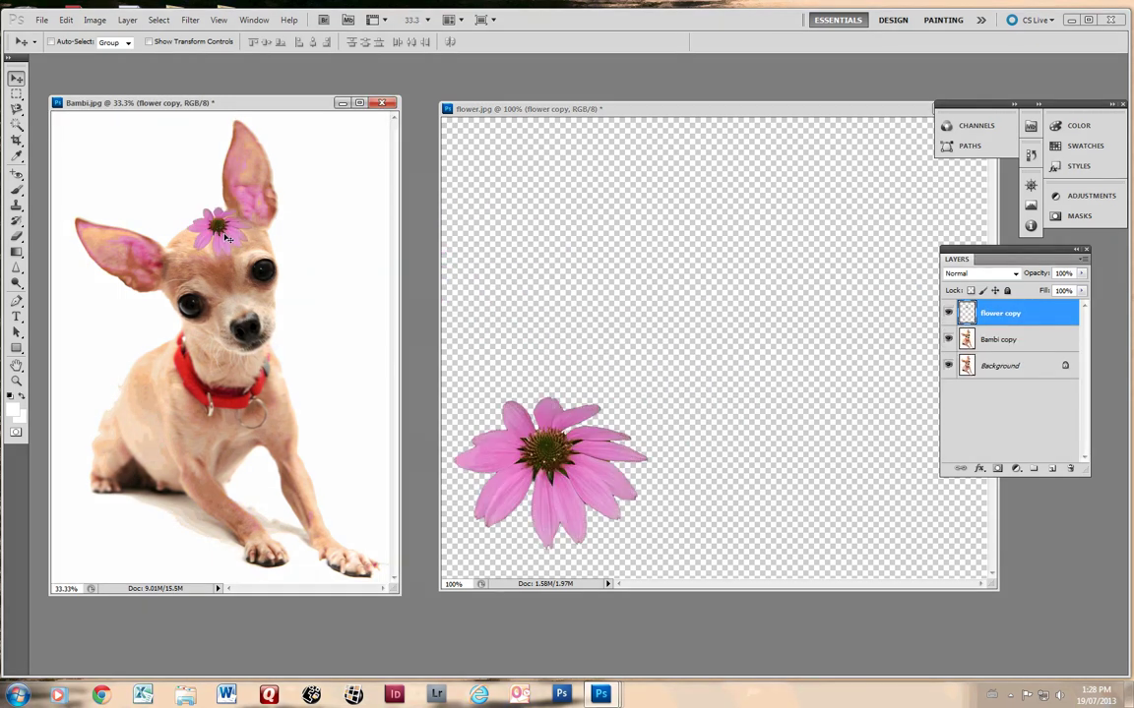
pyautogui.moveTo(228, 238)
pyautogui.mouseDown()
pyautogui.moveTo(206, 238)
pyautogui.moveTo(217, 238)
pyautogui.mouseUp()
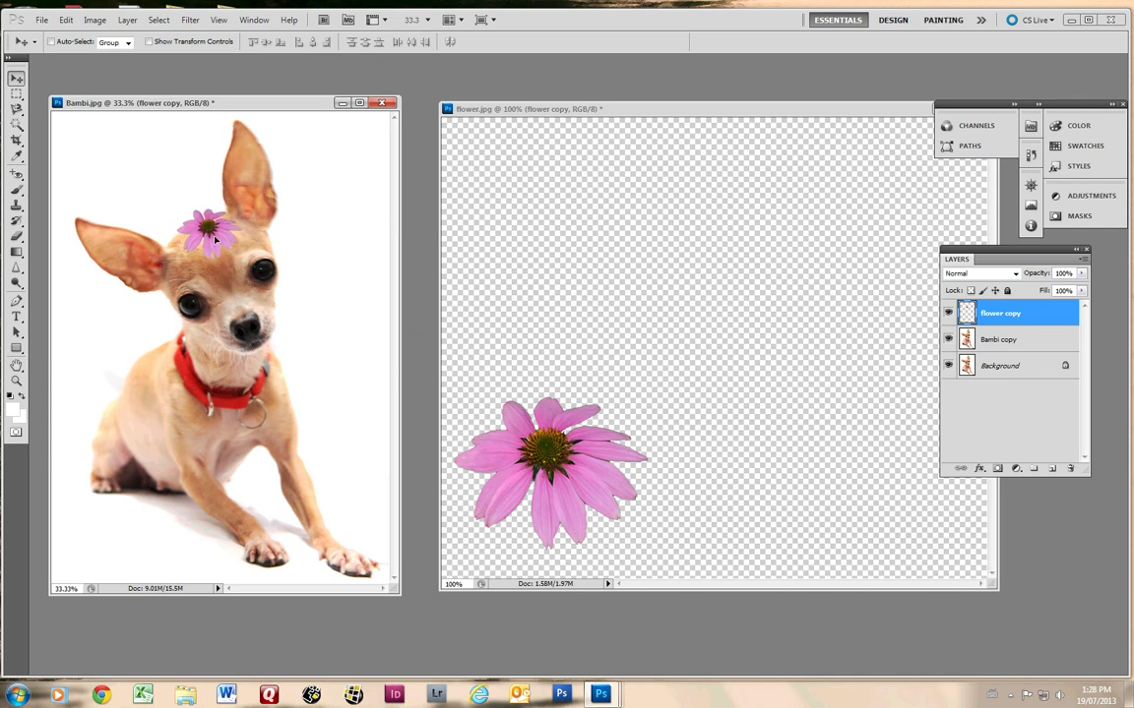
# Try to move the locked Background layer of Bambi.jpg with the Move tool.
pyautogui.click(1024, 341)
pyautogui.click(1031, 369)
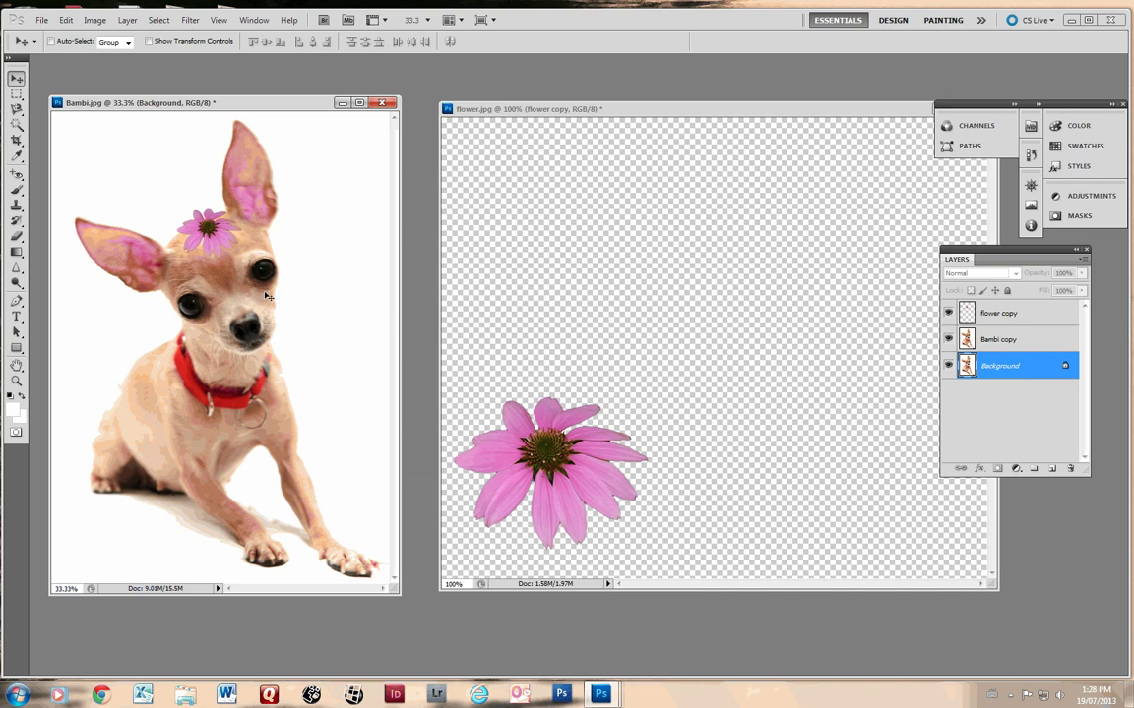
pyautogui.click(218, 240)
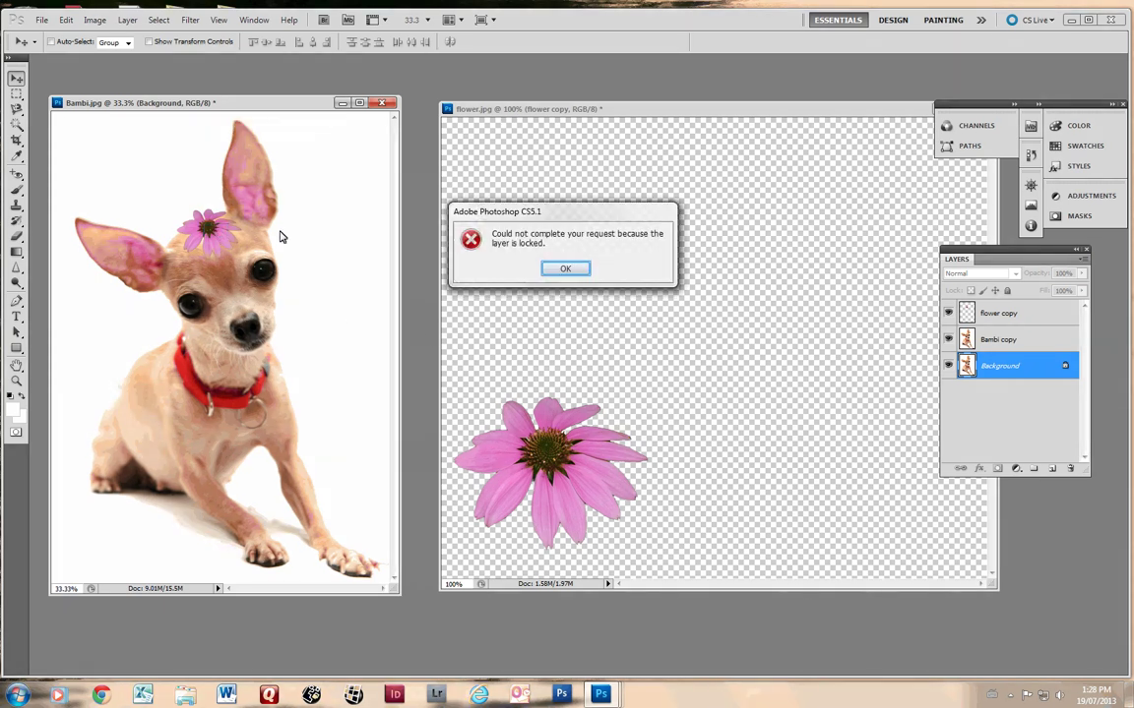
pyautogui.click(567, 269)
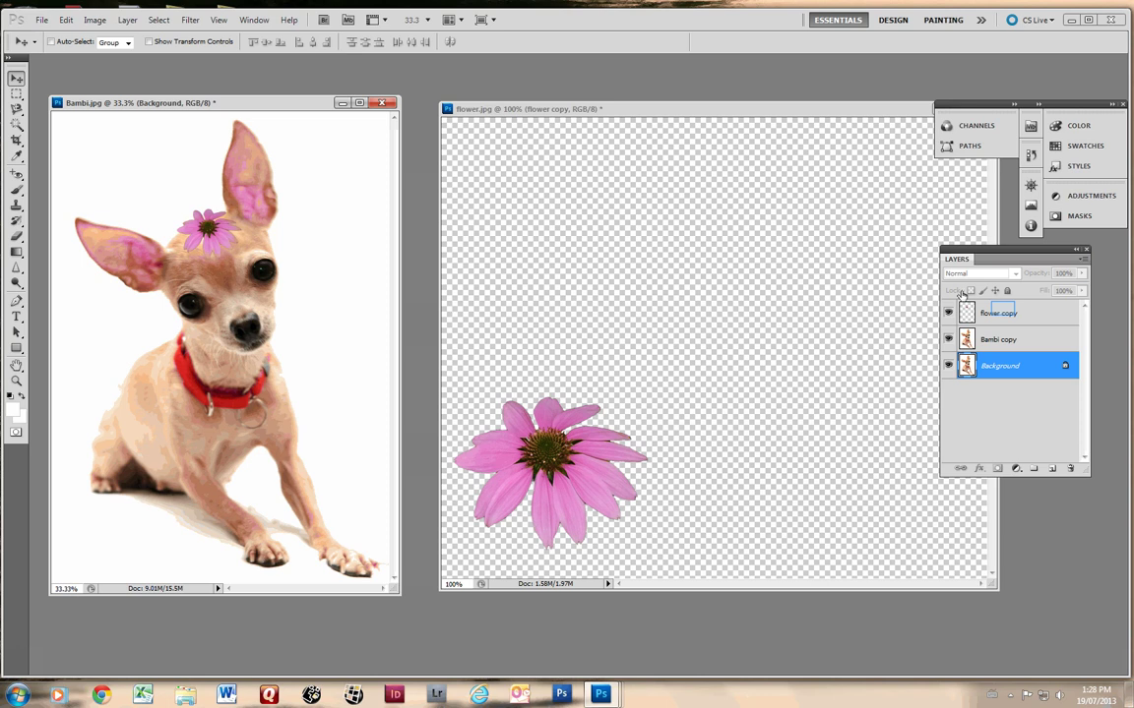
# Enlarge the flower copy layer to about 128.5% with Free Transform, apply it, and shift the flower slightly lower on the dog's head.
pyautogui.click(1002, 312)
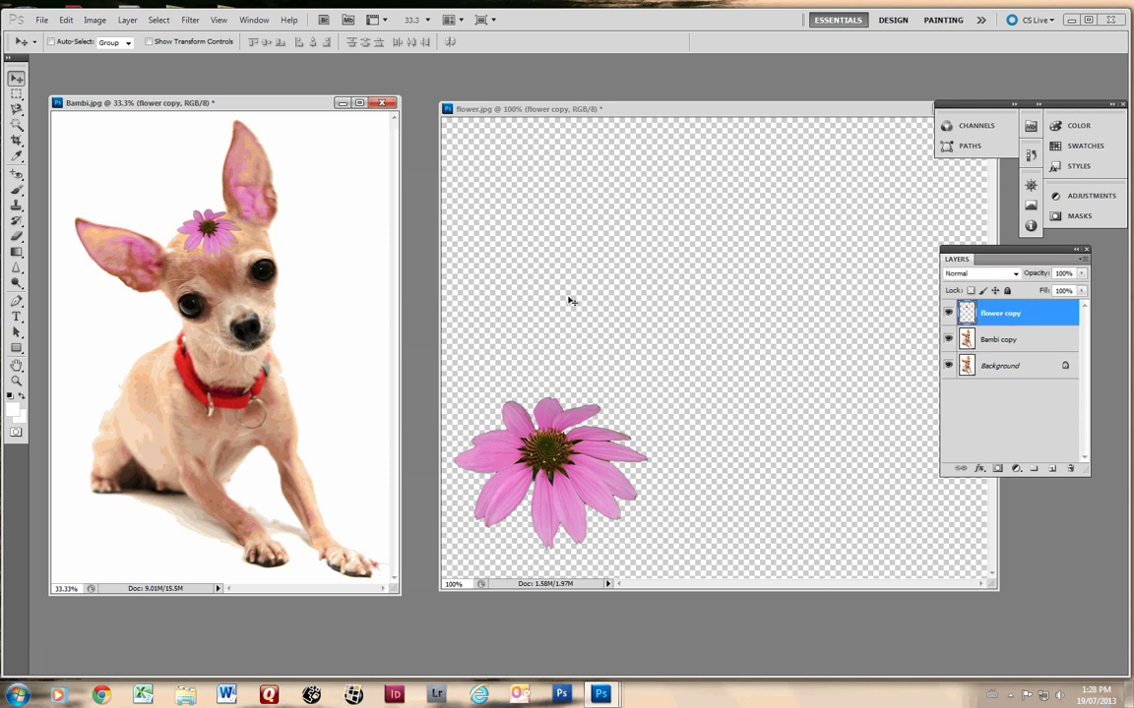
pyautogui.hotkey('ctrl', 't')
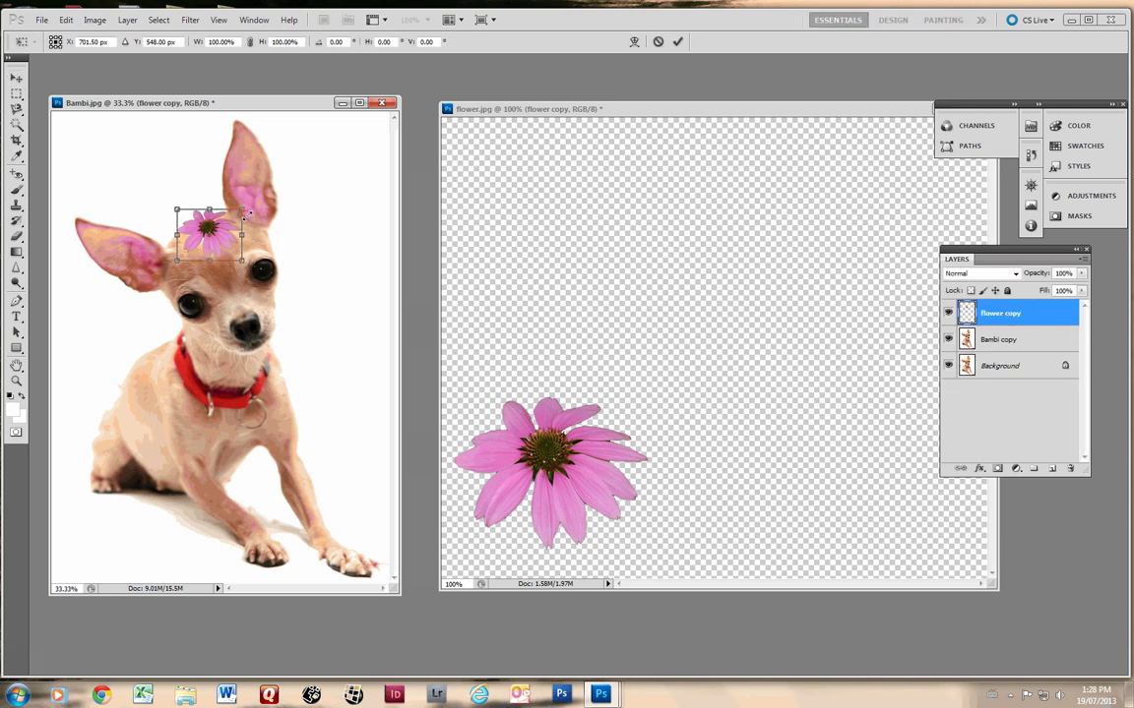
pyautogui.moveTo(242, 206); pyautogui.dragTo(259, 195)
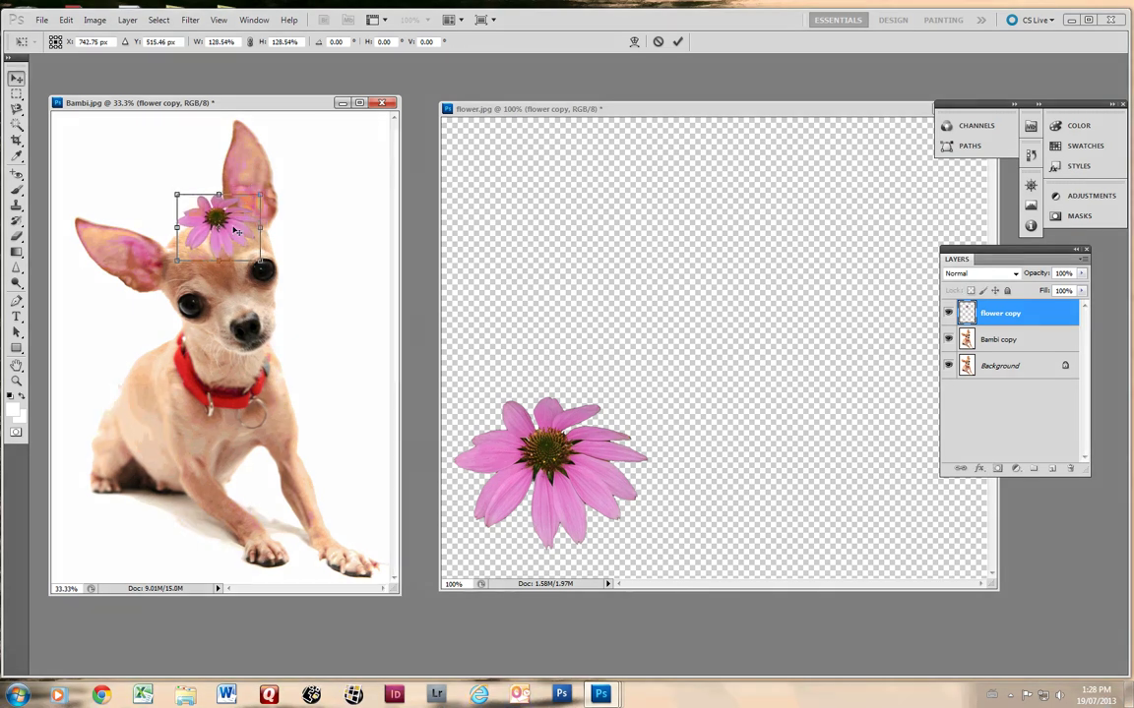
pyautogui.doubleClick(213, 208)
pyautogui.moveTo(236, 225); pyautogui.dragTo(236, 233)
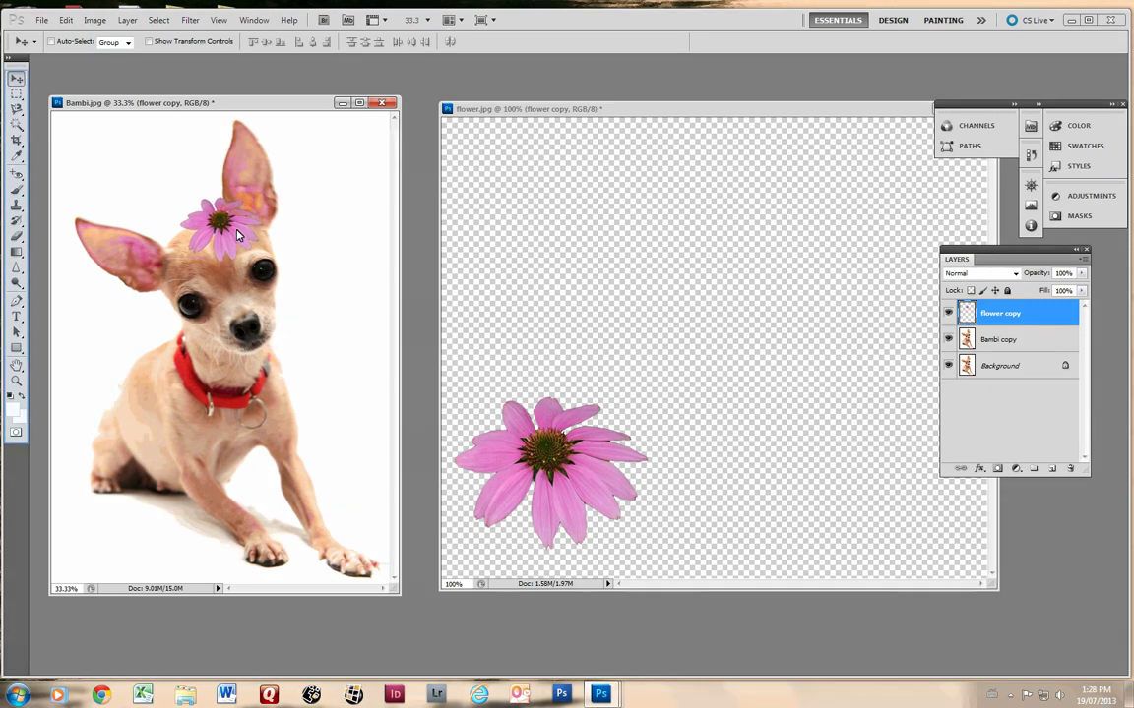
# Lower the flower copy layer's opacity to 34% while viewing the flower and ear up close.
pyautogui.click(15, 381)
pyautogui.moveTo(194, 184); pyautogui.dragTo(264, 253)
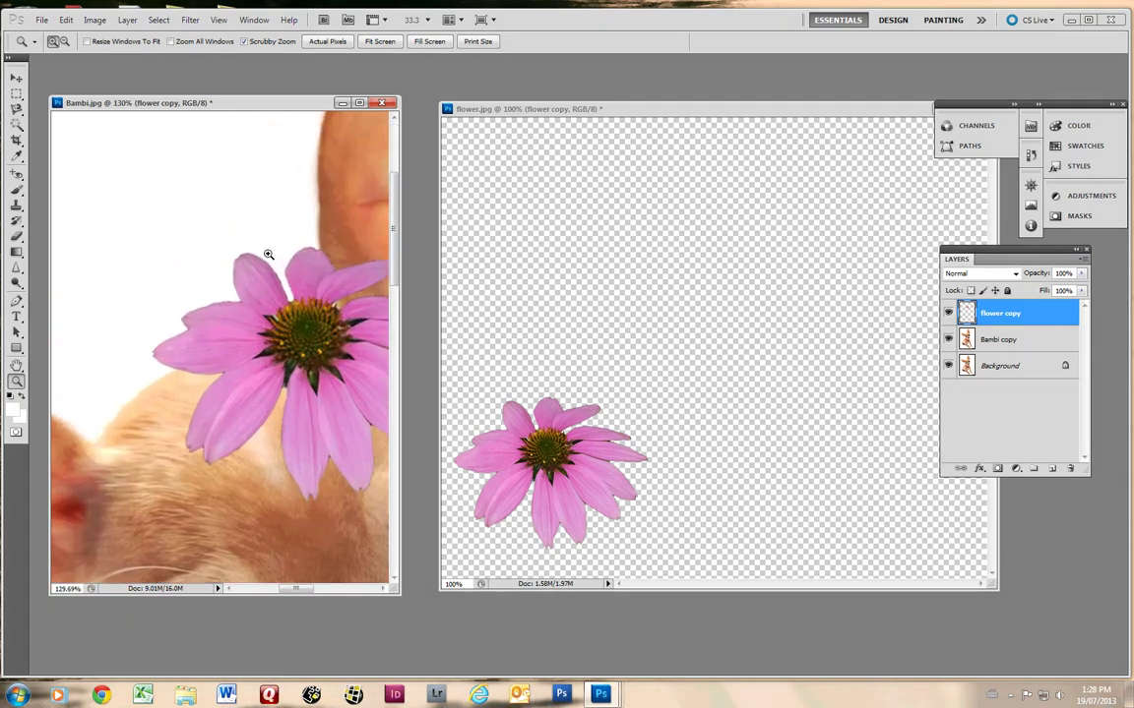
pyautogui.click(16, 366)
pyautogui.moveTo(357, 358); pyautogui.dragTo(232, 381)
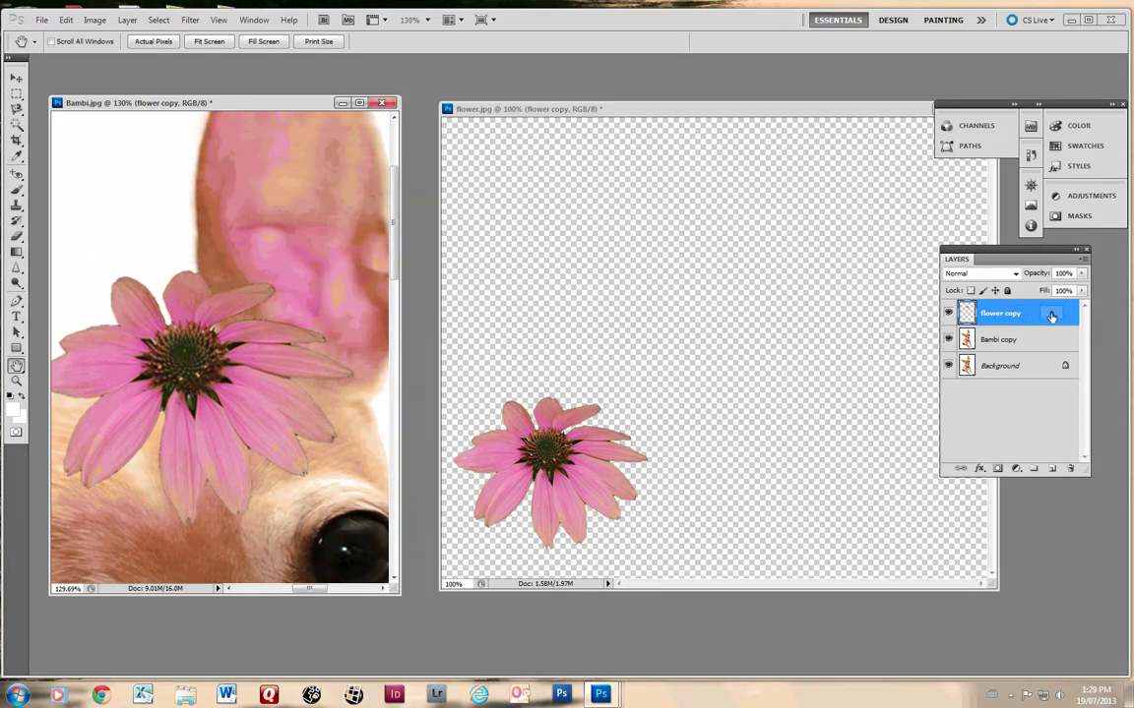
pyautogui.click(1081, 273)
pyautogui.moveTo(1082, 288); pyautogui.dragTo(1038, 291)
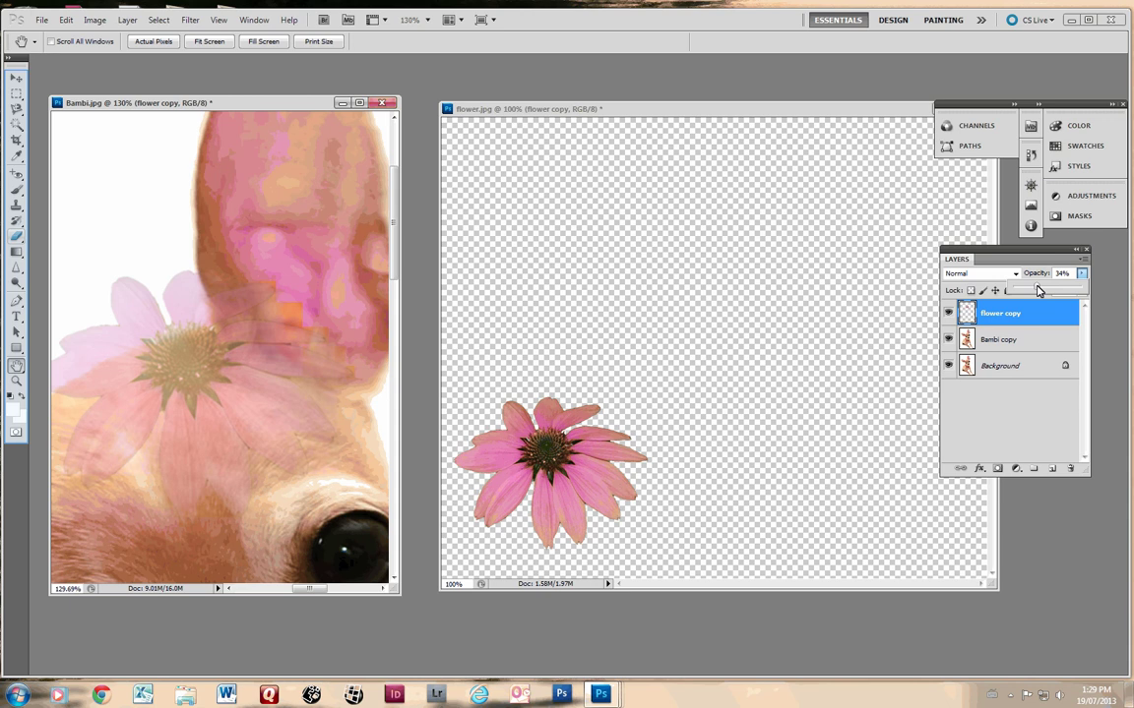
# Erase the flower's upper petal that overlaps the dog's ear, using the Eraser with a 12 px brush.
pyautogui.click(17, 240)
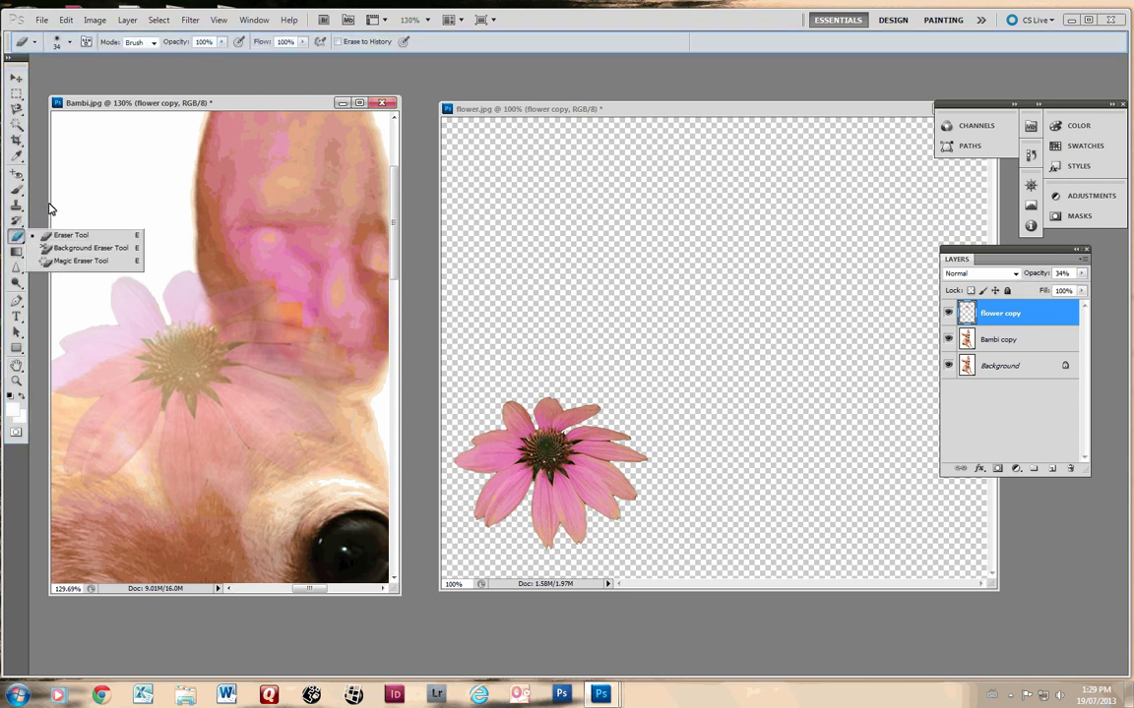
pyautogui.click(63, 41)
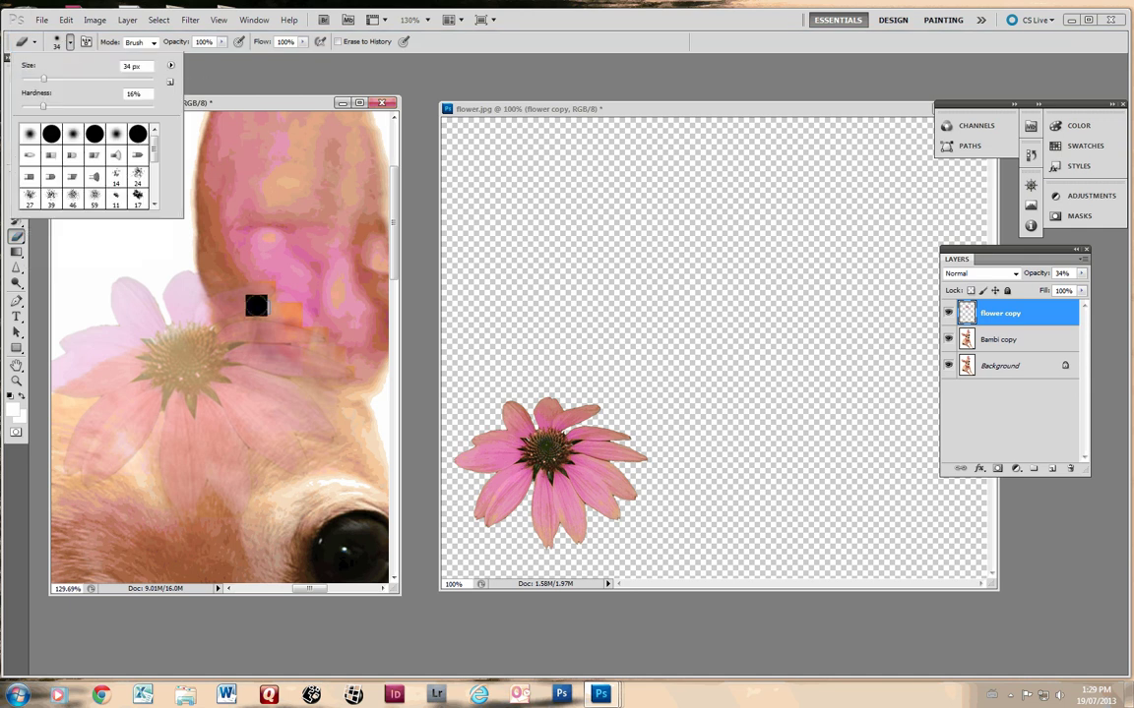
pyautogui.rightClick(259, 305)
pyautogui.click(288, 339)
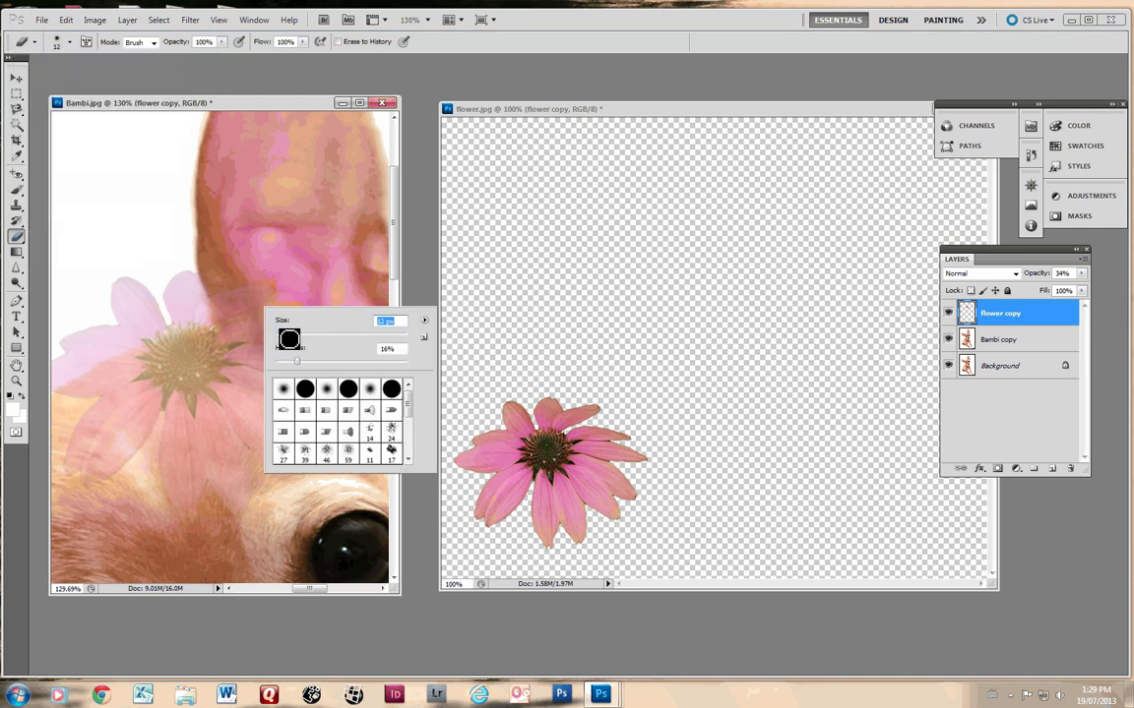
pyautogui.click(209, 276)
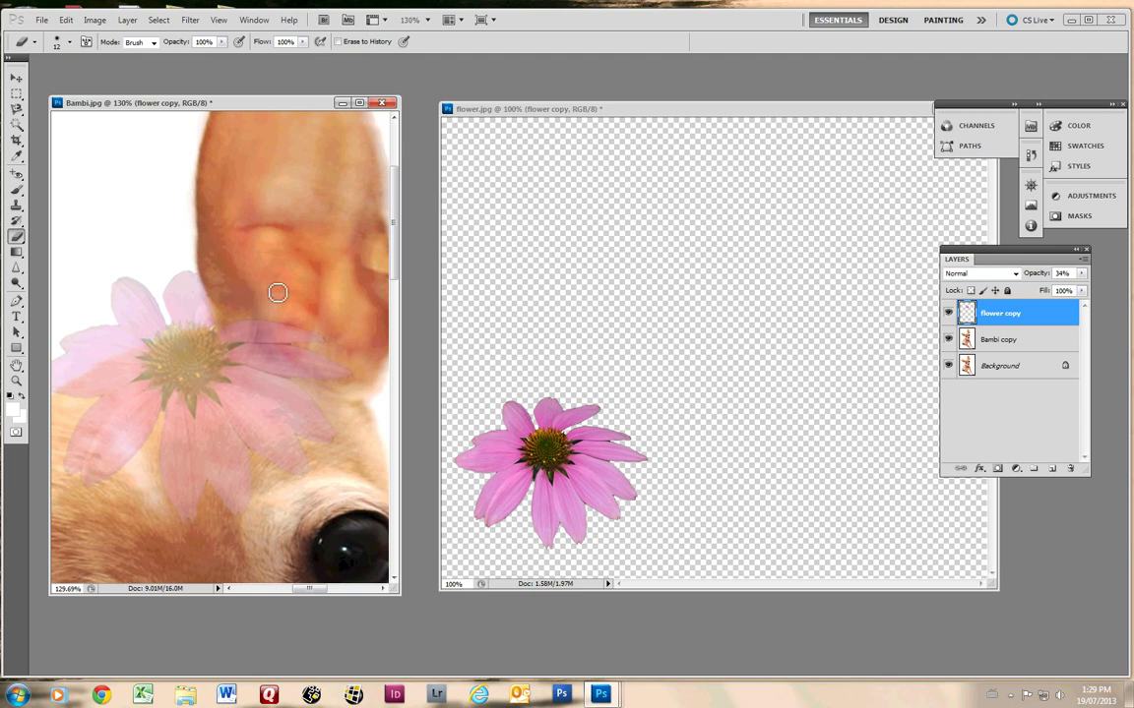
# Restore the flower copy layer's opacity to 100% and fit the whole dog image in view.
pyautogui.click(1081, 272)
pyautogui.moveTo(1030, 289); pyautogui.dragTo(1090, 295)
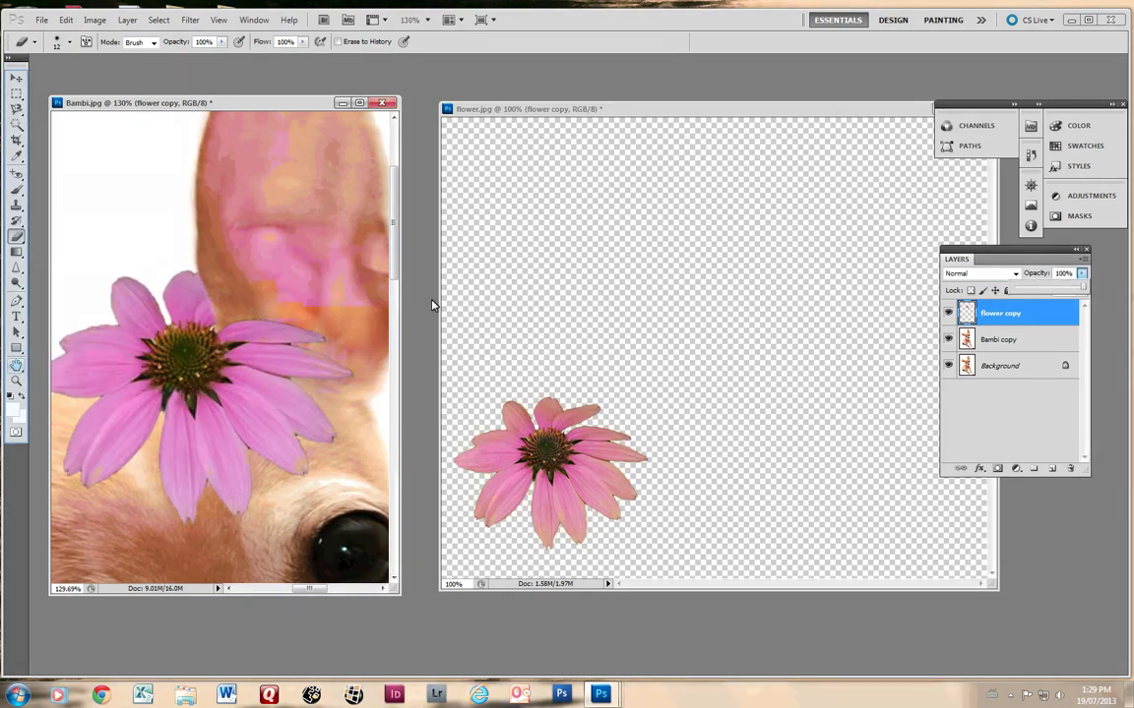
pyautogui.doubleClick(16, 366)
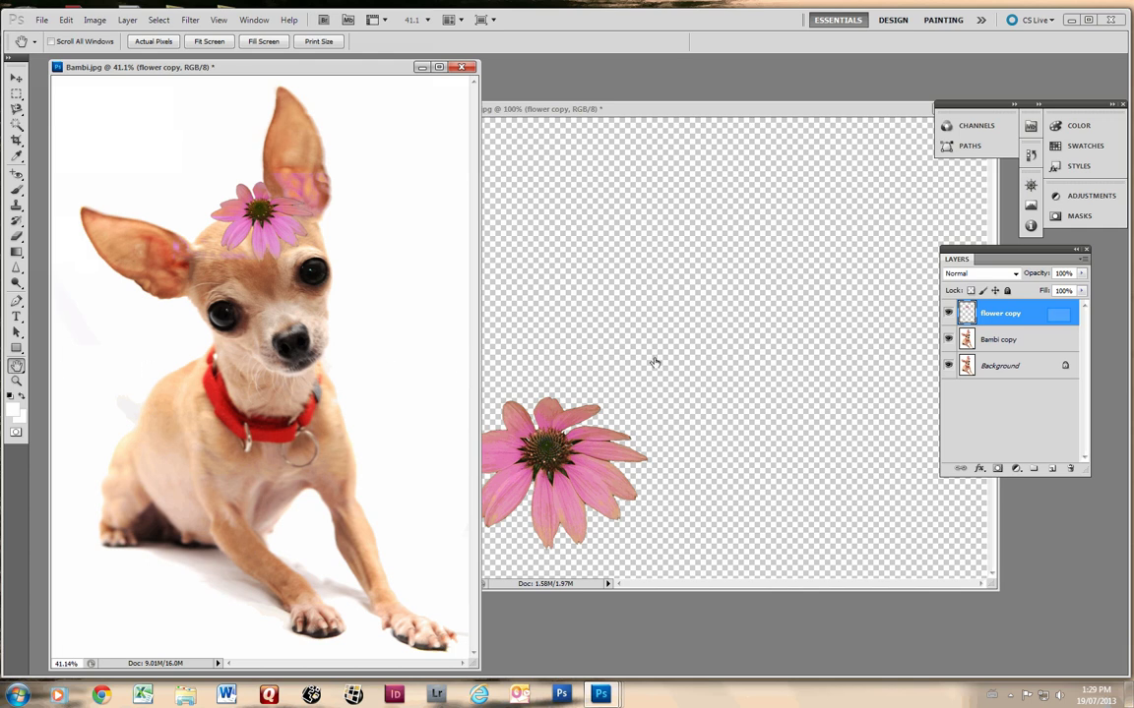
# Enable a Drop Shadow in the flower copy layer's Layer Style and show its settings beside the image.
pyautogui.doubleClick(1058, 318)
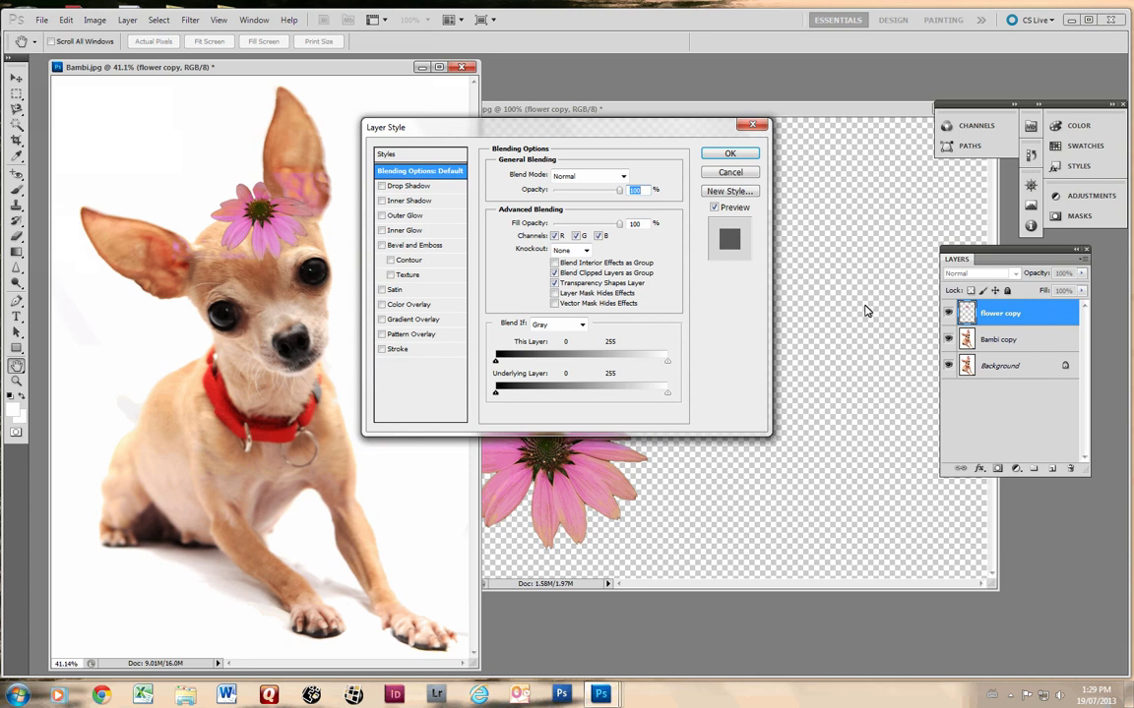
pyautogui.moveTo(568, 131); pyautogui.dragTo(731, 233)
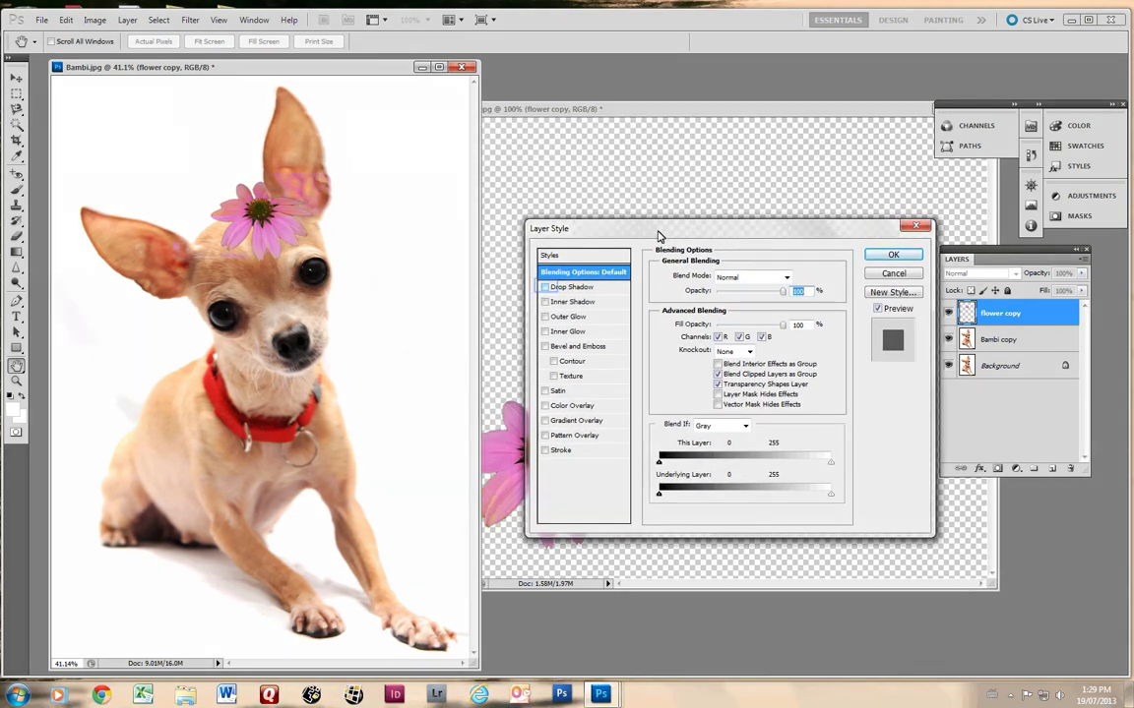
pyautogui.click(546, 288)
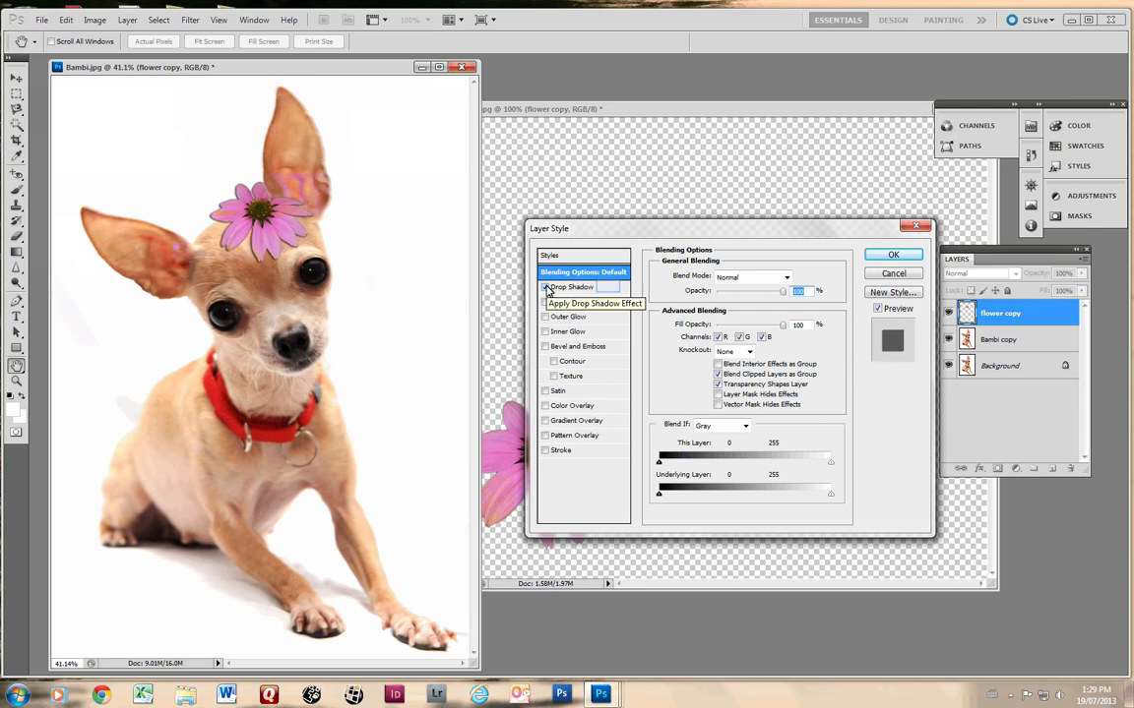
pyautogui.click(609, 291)
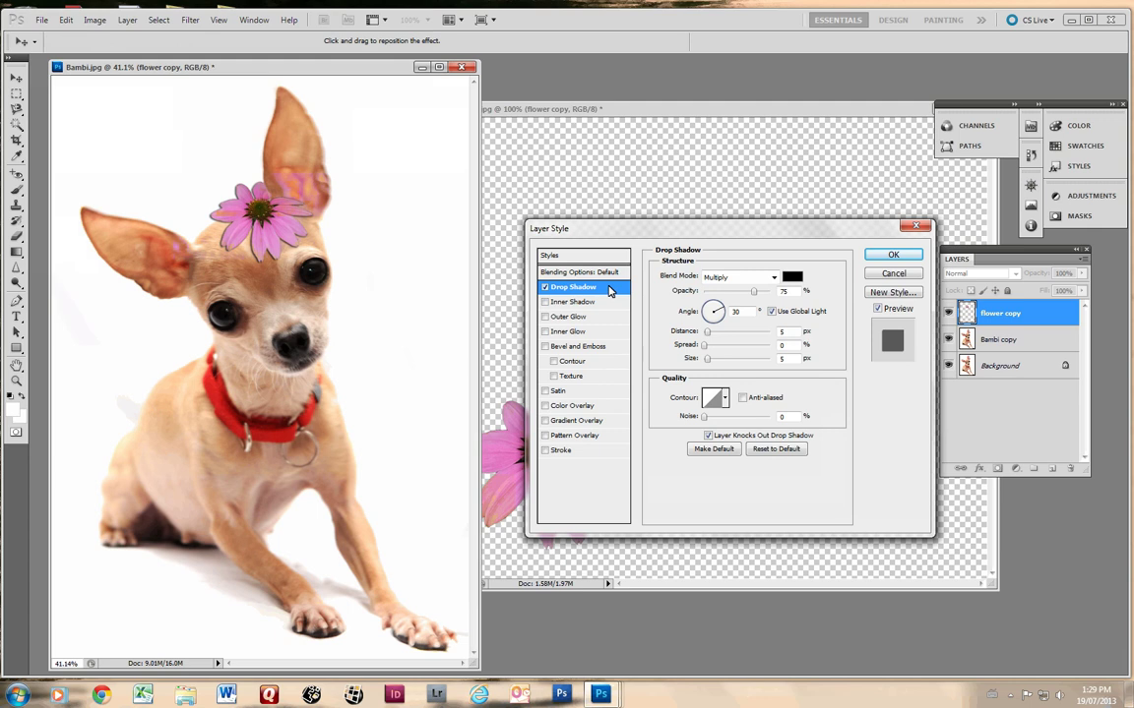
# Set the drop shadow's opacity to 39%, angle to 39°, distance to 1 px and spread to 4%, increase its size, and apply the style.
pyautogui.moveTo(753, 296); pyautogui.dragTo(730, 294)
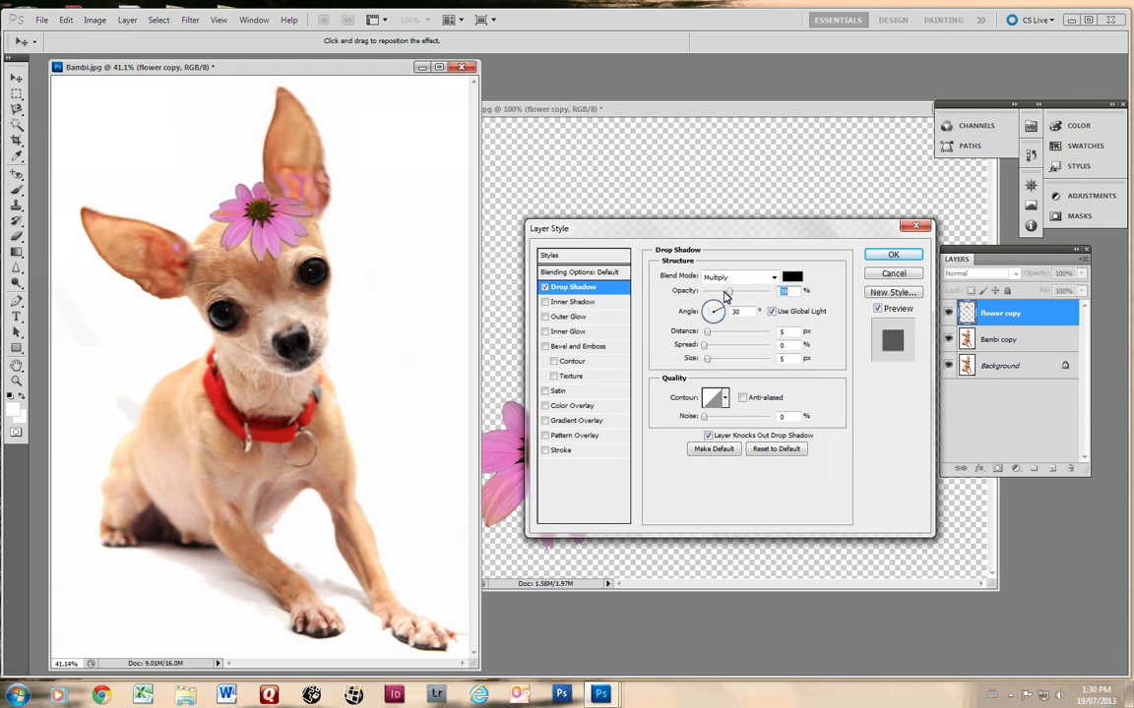
pyautogui.press('Tab')
pyautogui.moveTo(710, 338); pyautogui.dragTo(705, 334)
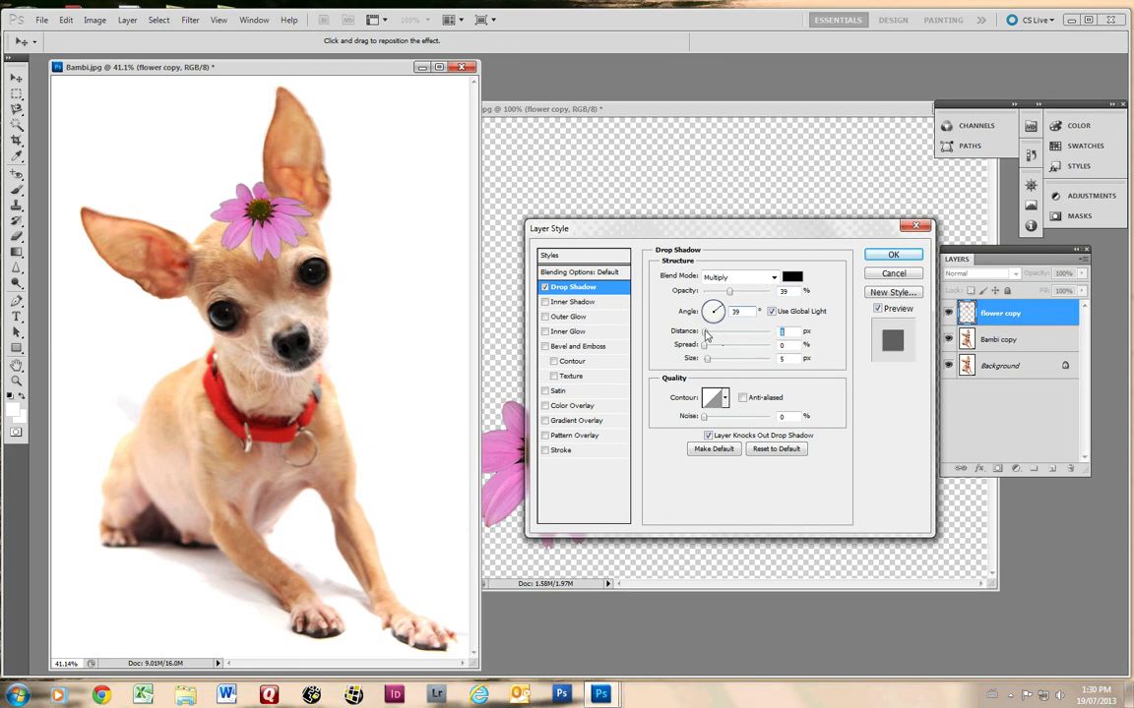
pyautogui.press('Tab')
pyautogui.write('4')
pyautogui.press('Tab')
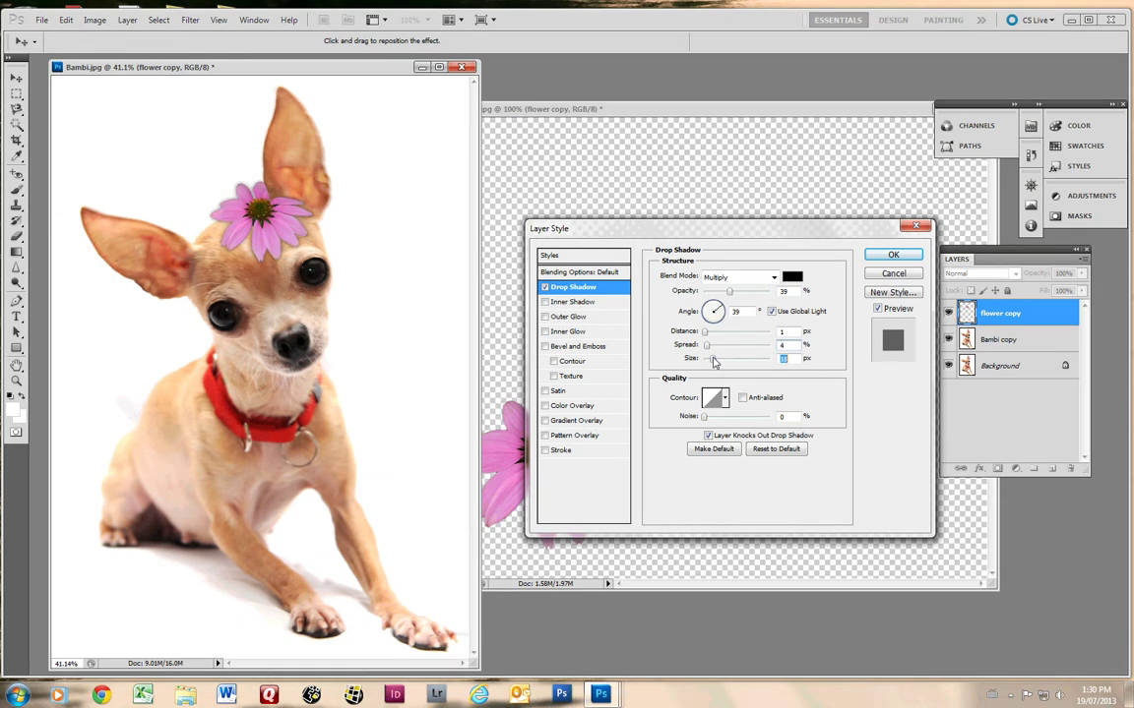
pyautogui.click(891, 255)
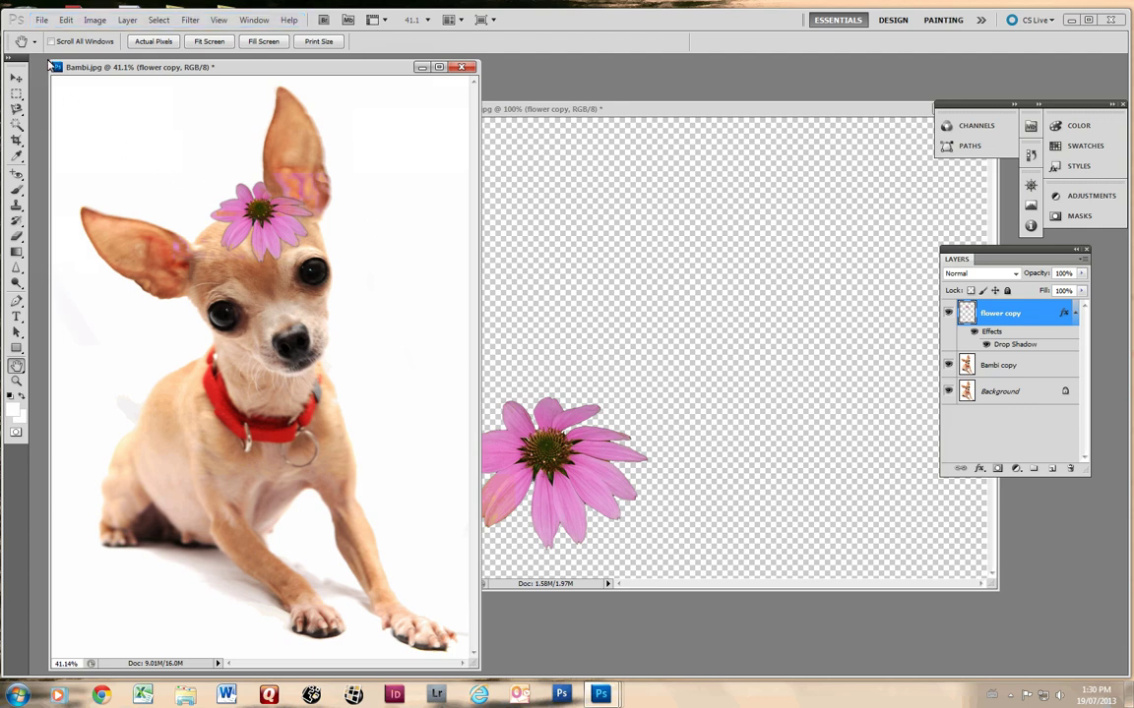
# Save the layered image as Bambi3 in Photoshop PSD format in the "Images for tutorial" folder, with Maximize Compatibility on.
pyautogui.click(42, 22)
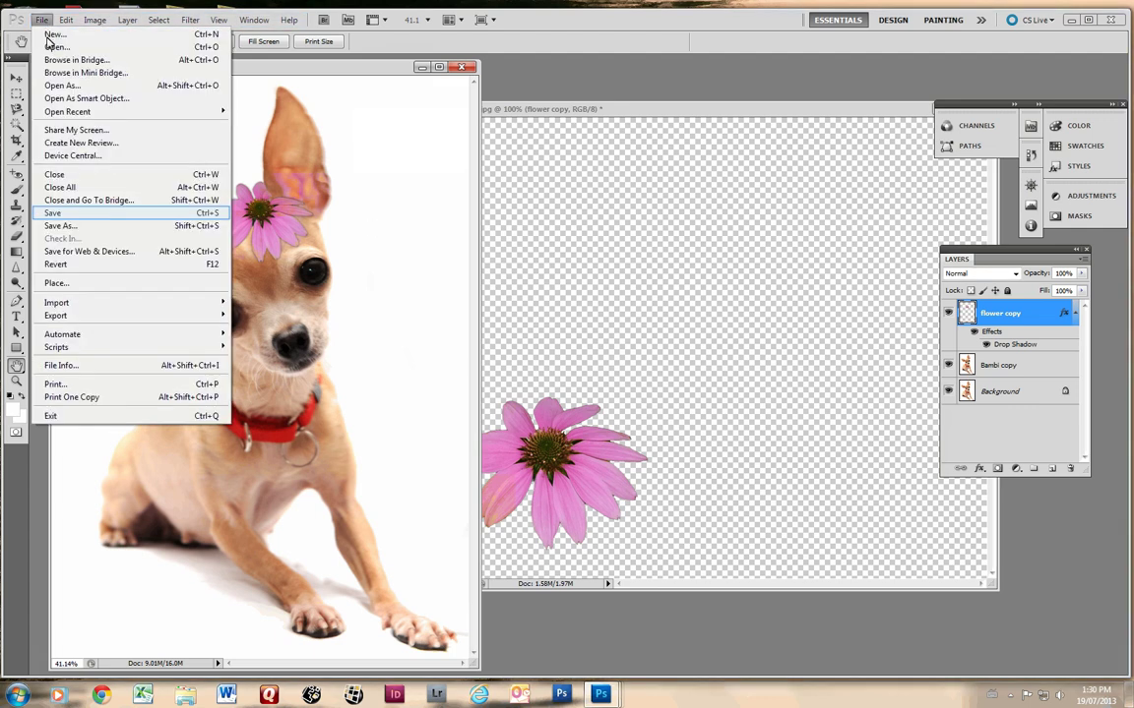
pyautogui.click(54, 212)
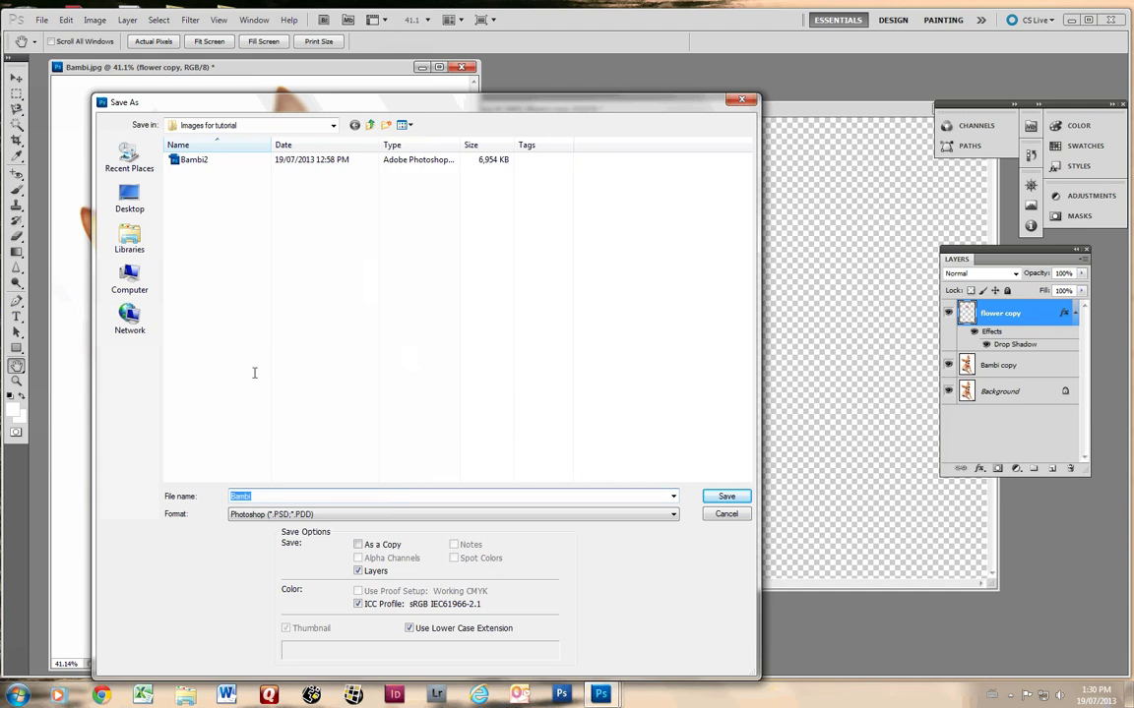
pyautogui.click(266, 497)
pyautogui.click(728, 497)
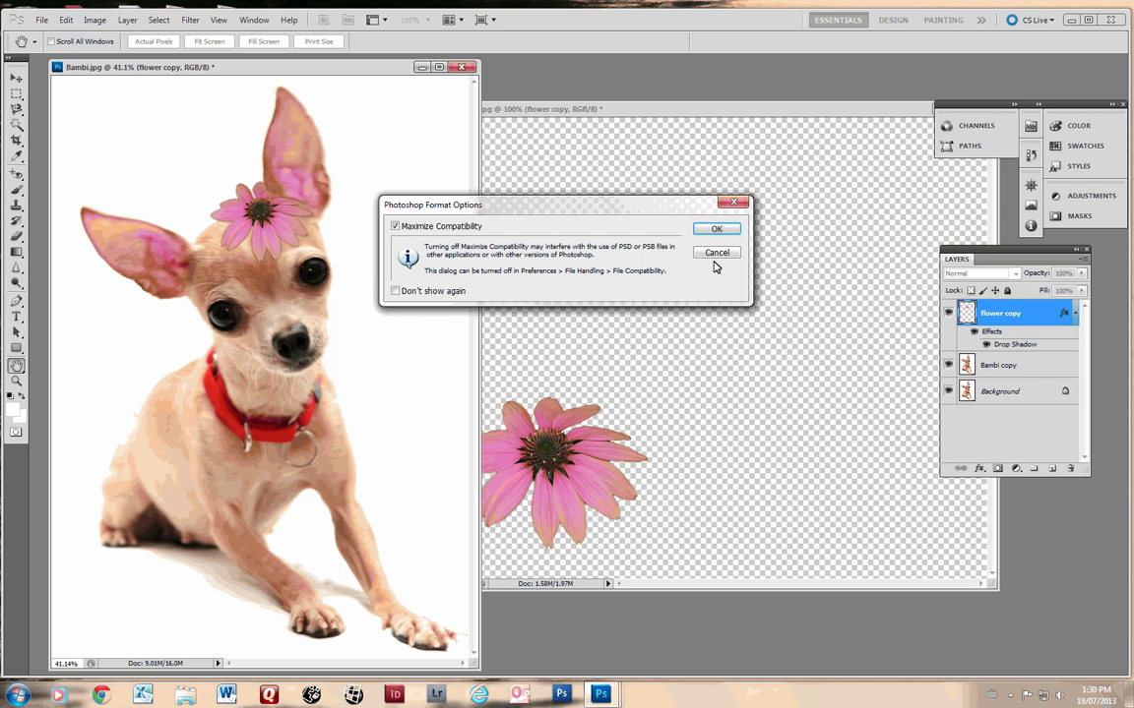
pyautogui.click(716, 229)
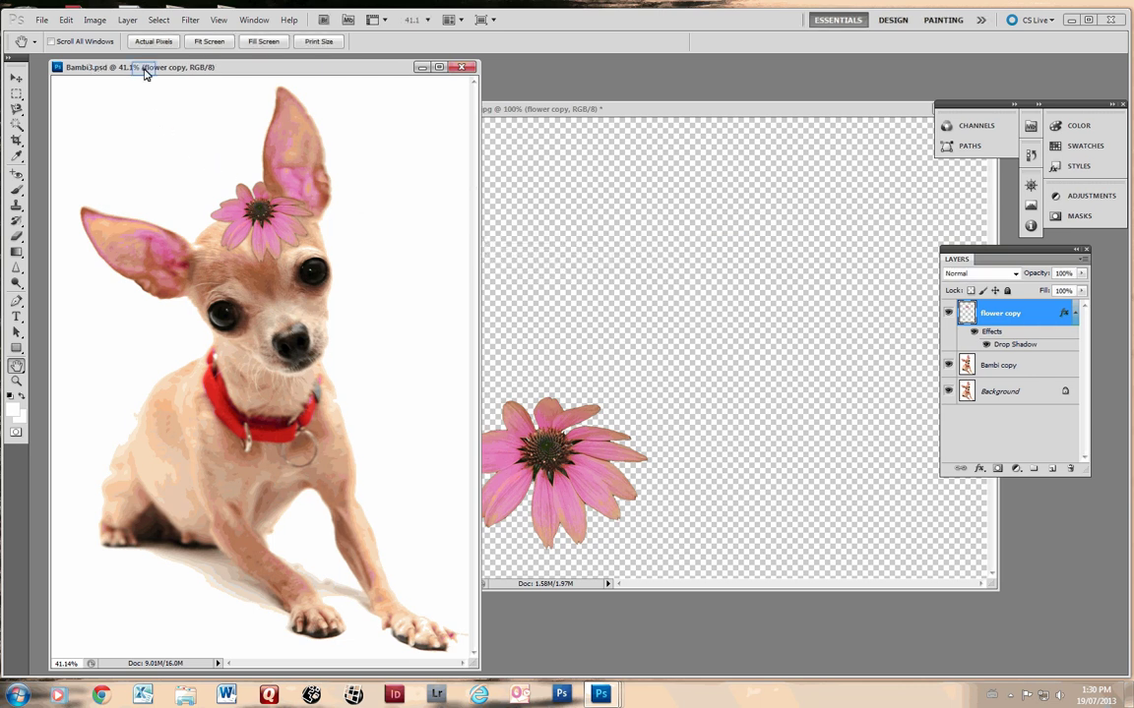
# Save a JPEG copy as Bambi3.jpg in the same folder with Medium quality 6 and Baseline ("Standard") format.
pyautogui.press('alt')
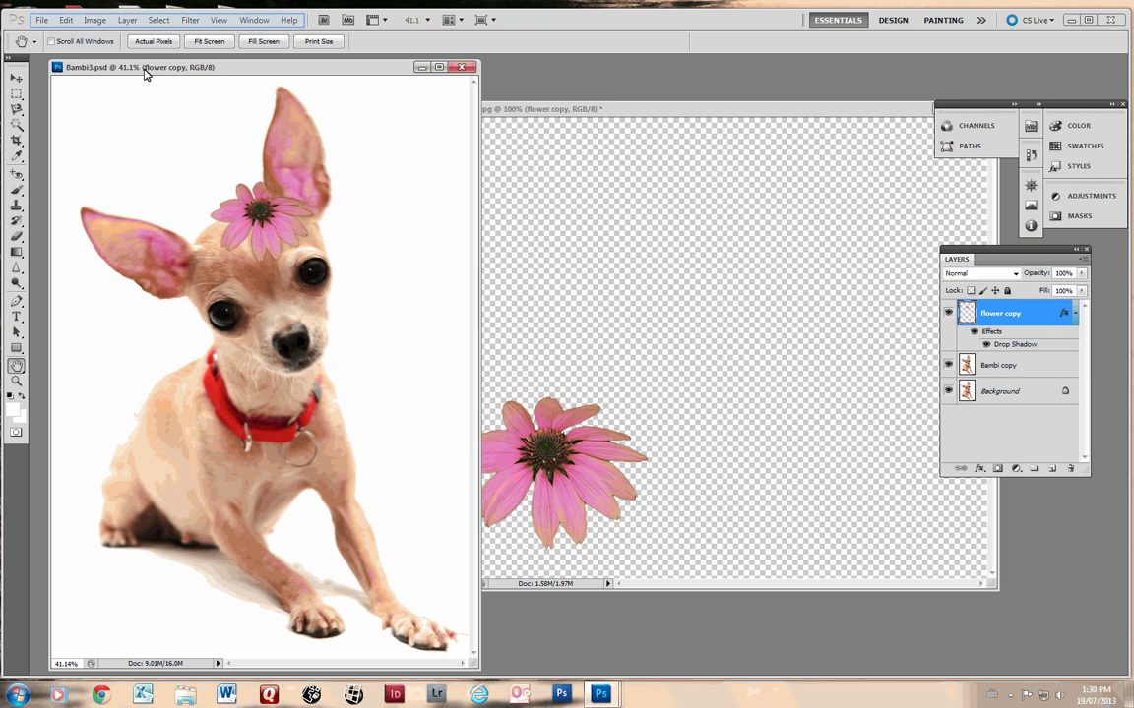
pyautogui.click(42, 21)
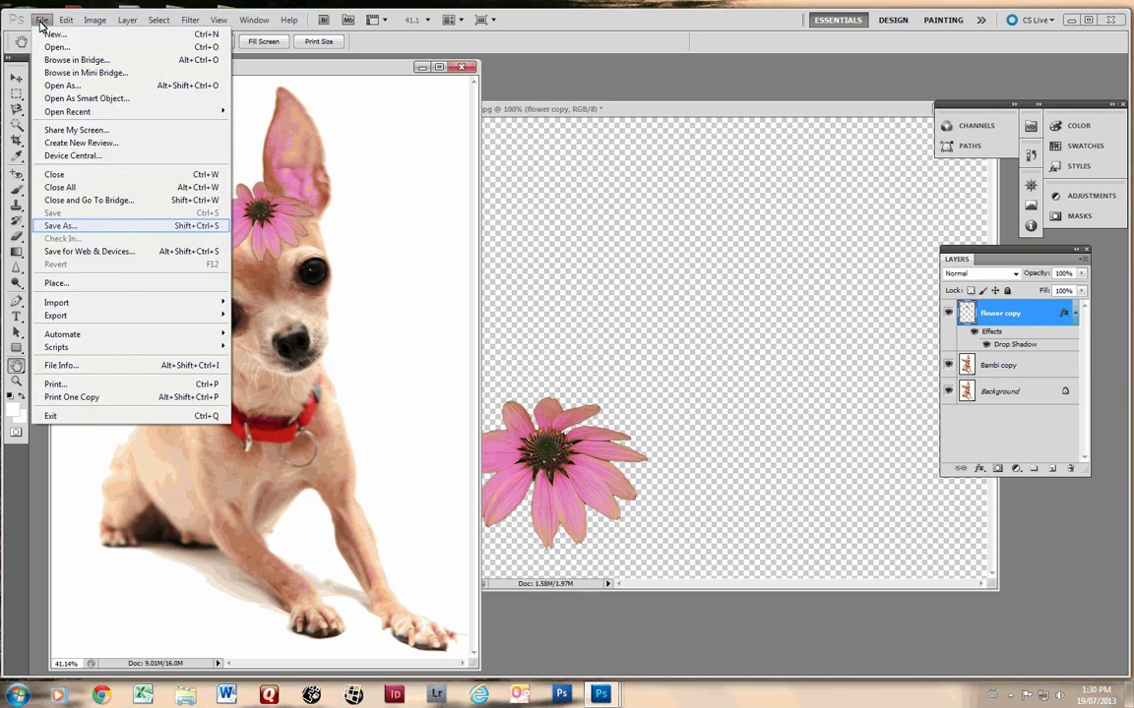
pyautogui.click(59, 225)
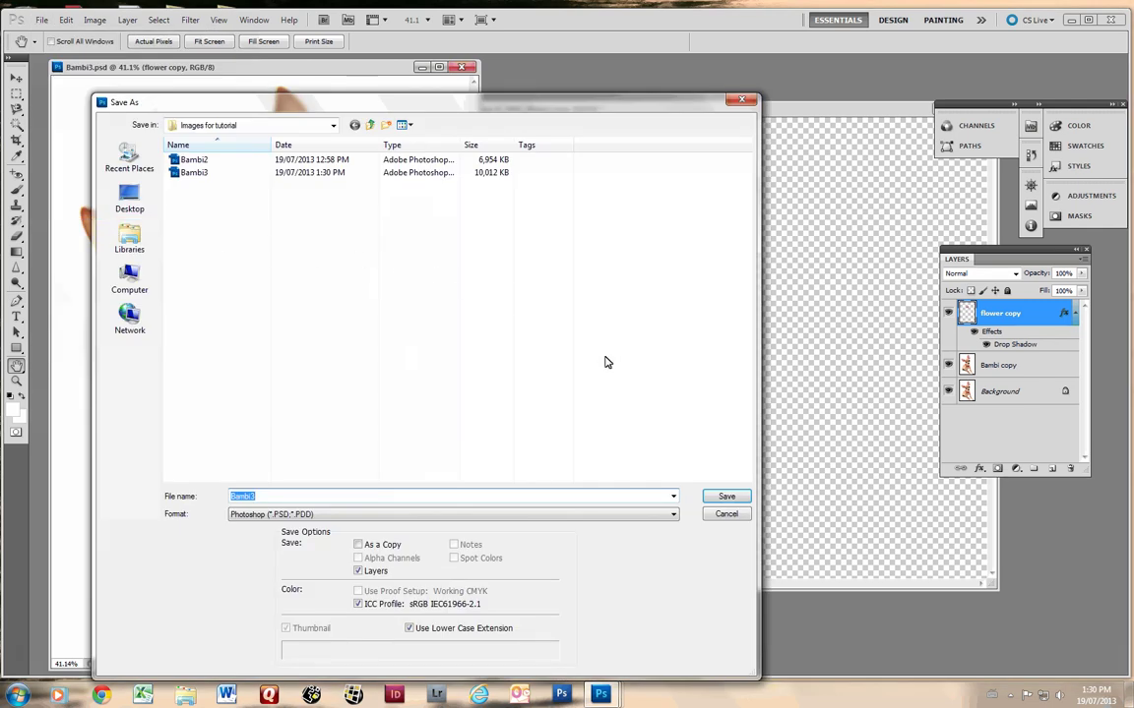
pyautogui.click(675, 518)
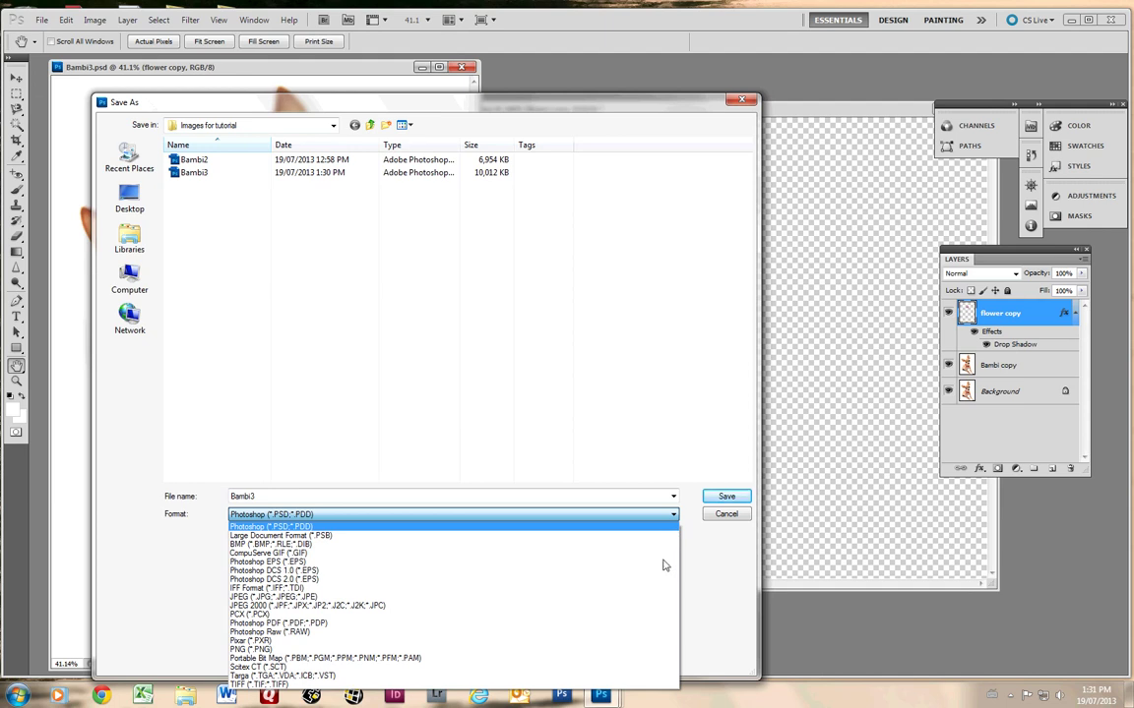
pyautogui.click(251, 597)
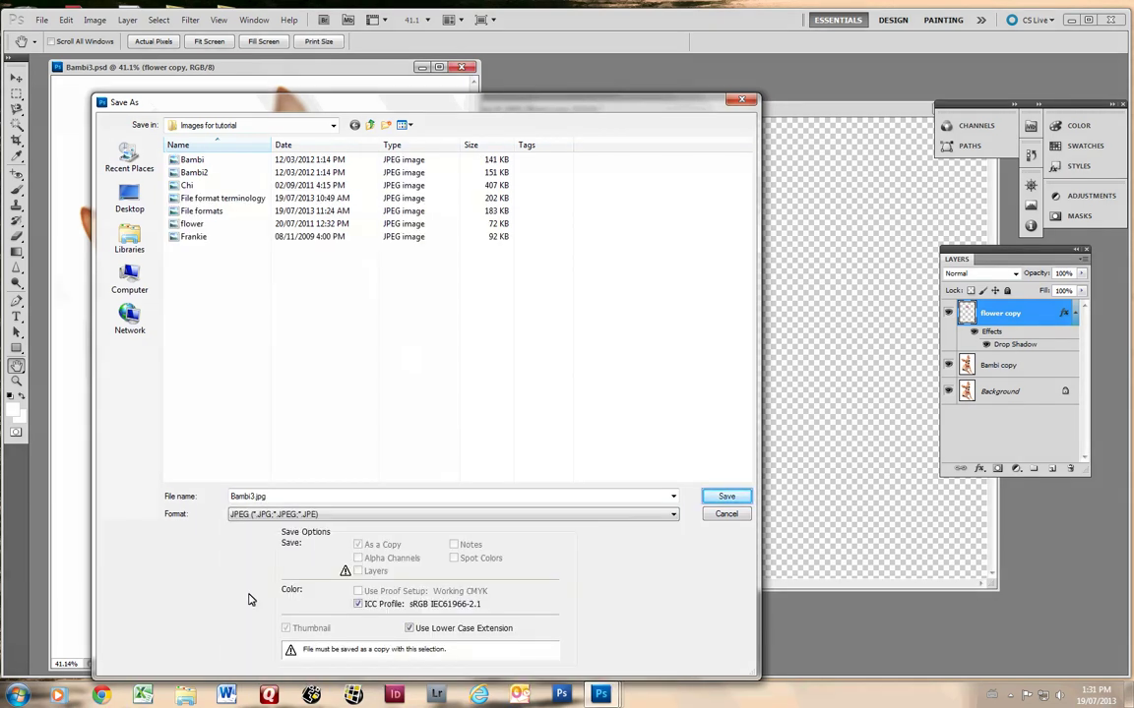
pyautogui.click(726, 498)
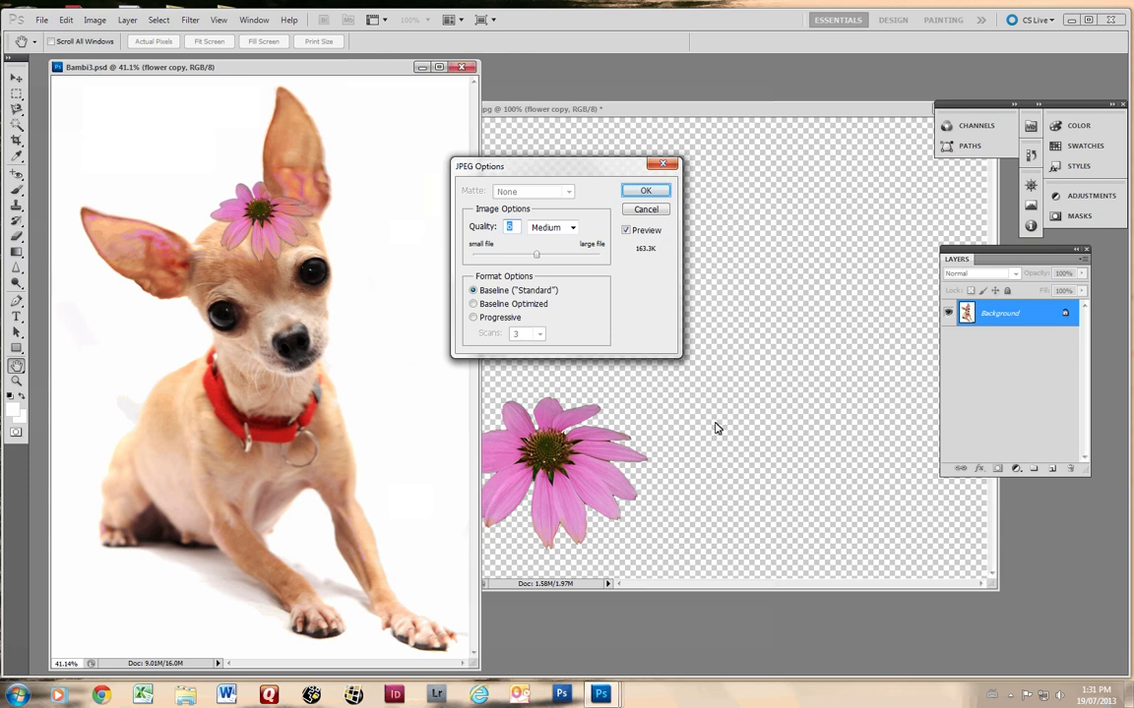
pyautogui.click(642, 191)
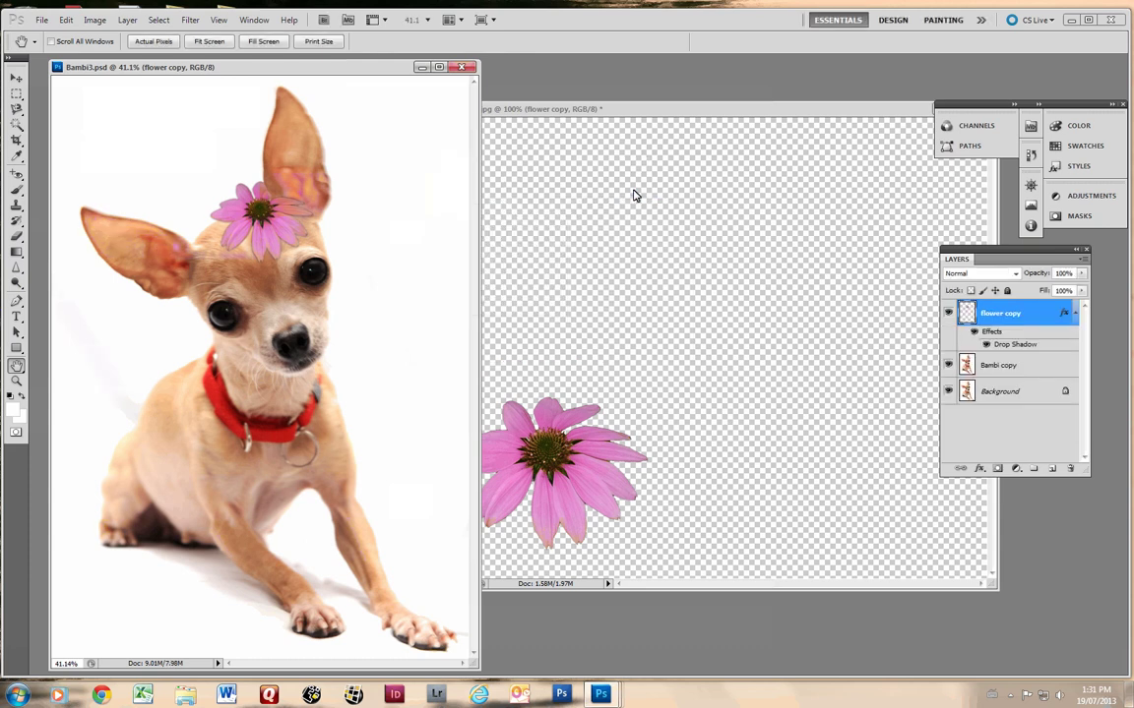
pyautogui.press('alt')
pyautogui.click(126, 20)
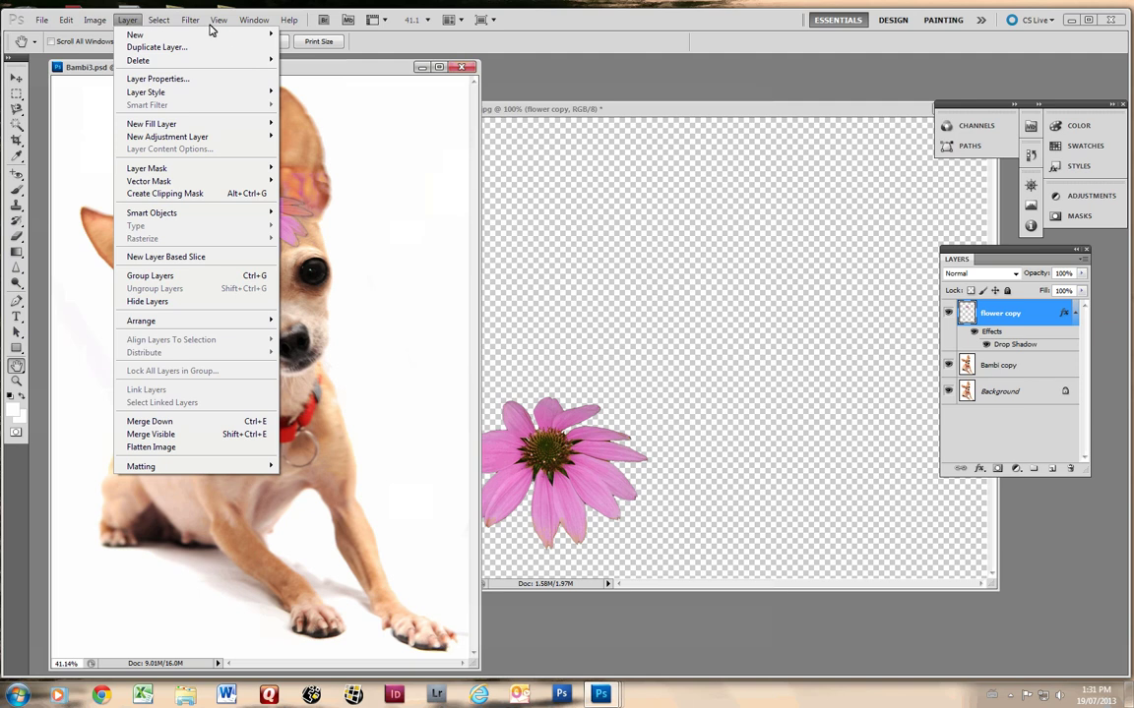
pyautogui.click(88, 51)
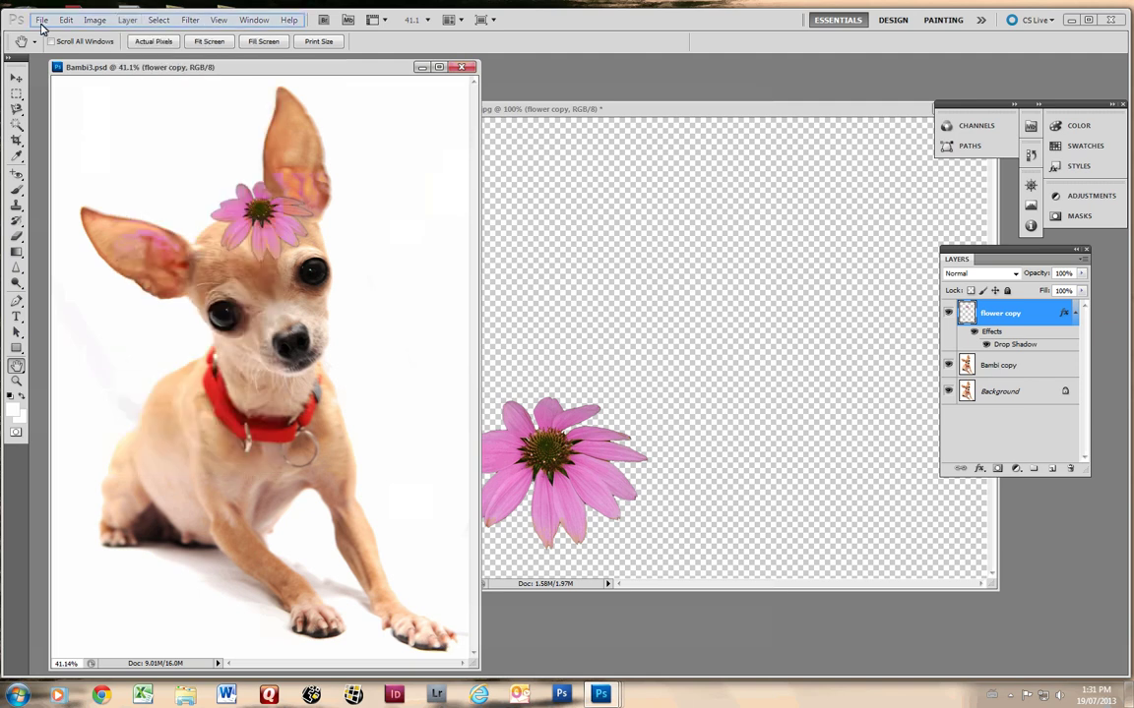
# Compare the file sizes of the PSD and JPEG versions of Bambi2 and Bambi3 in the "Images for tutorial" folder, without opening any file.
pyautogui.click(42, 20)
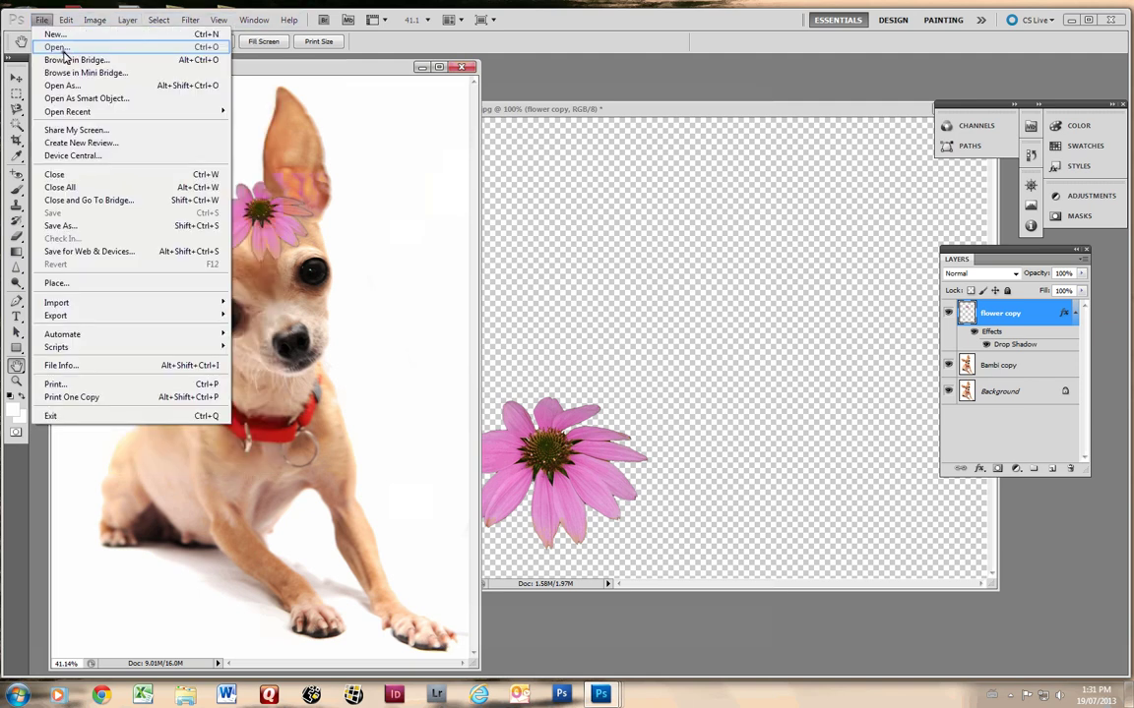
pyautogui.click(59, 46)
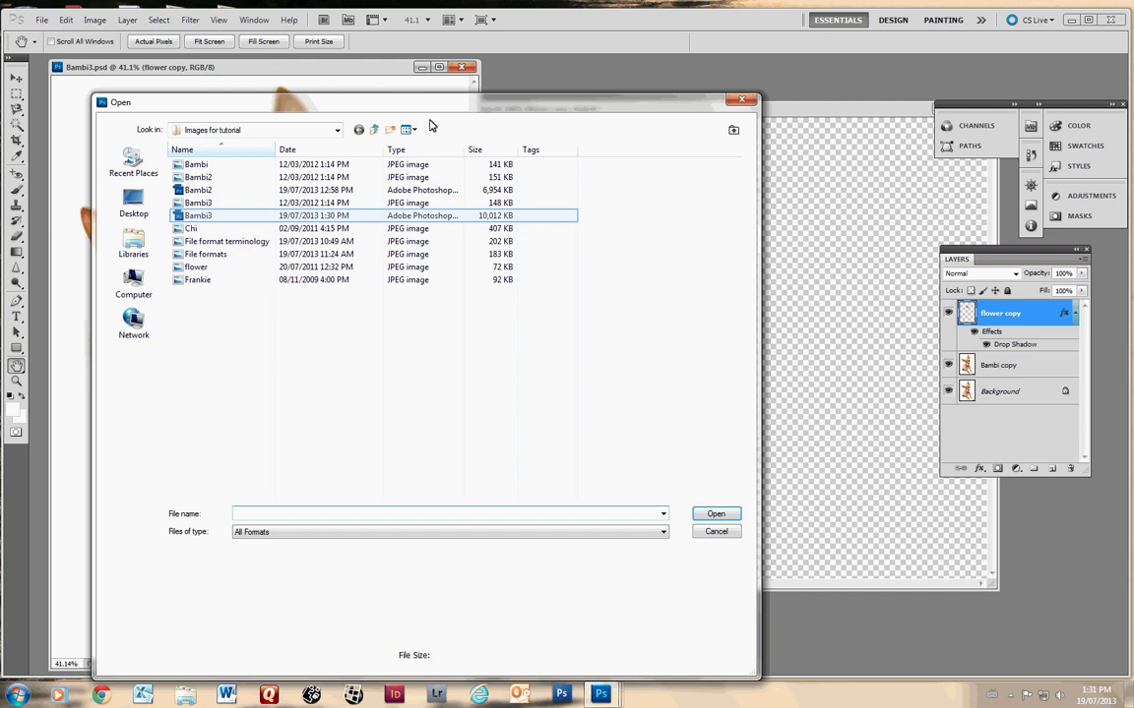
pyautogui.click(484, 216)
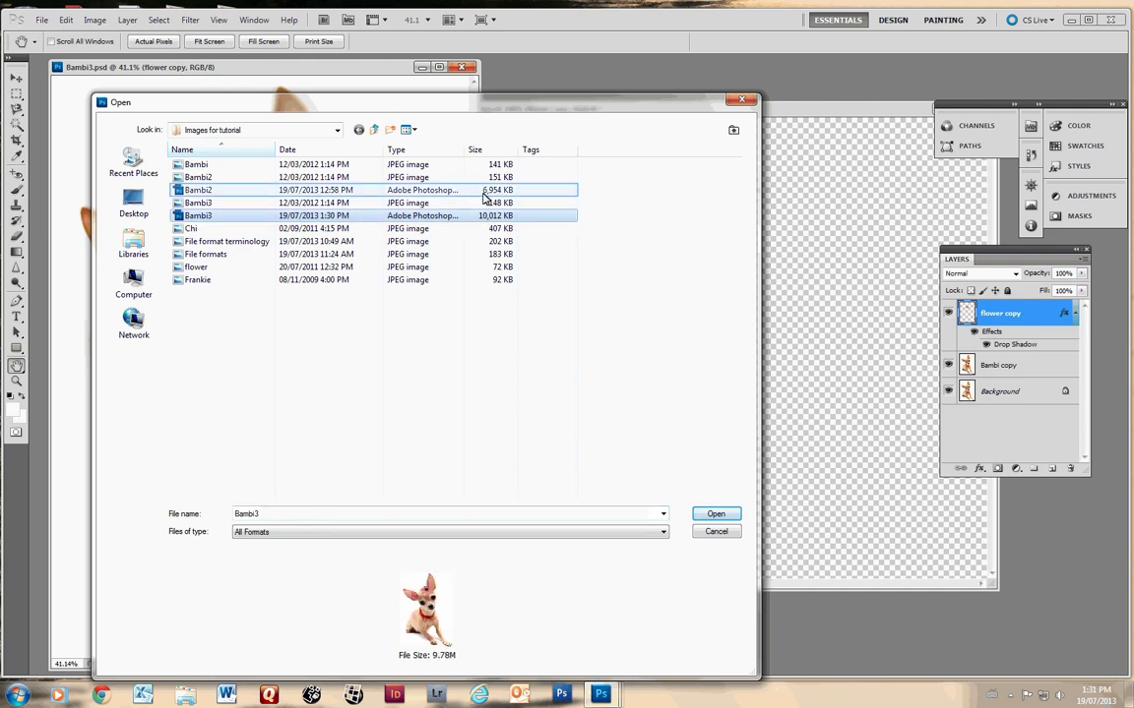
pyautogui.click(486, 190)
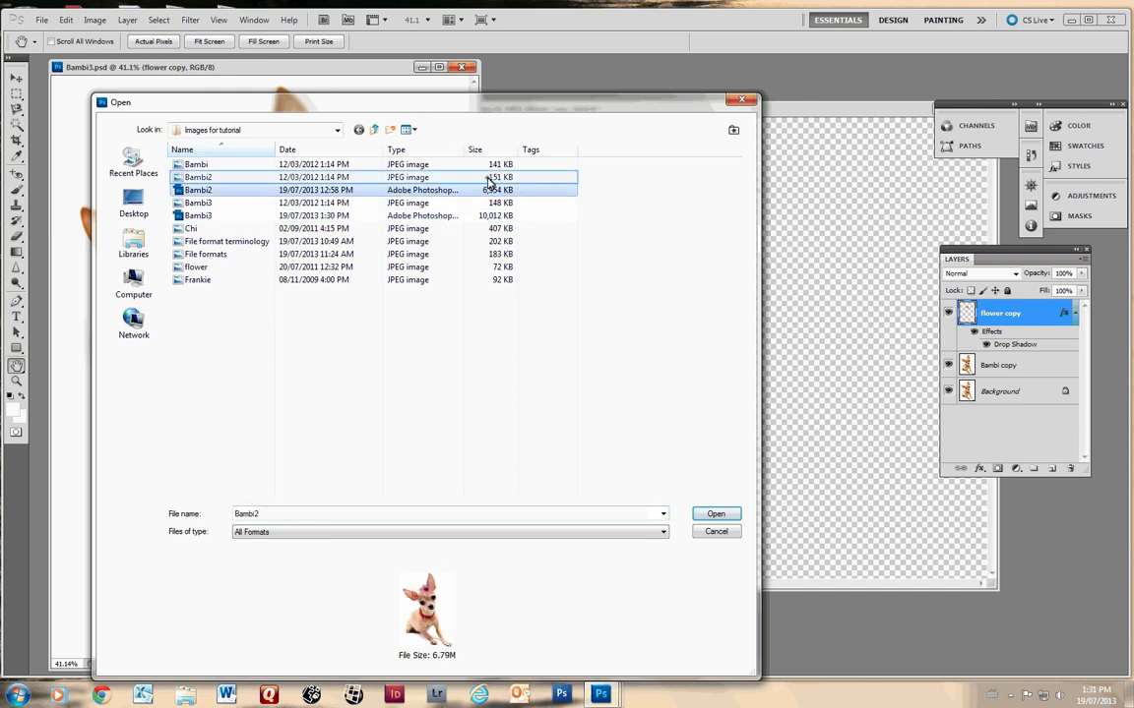
pyautogui.click(488, 179)
pyautogui.click(489, 204)
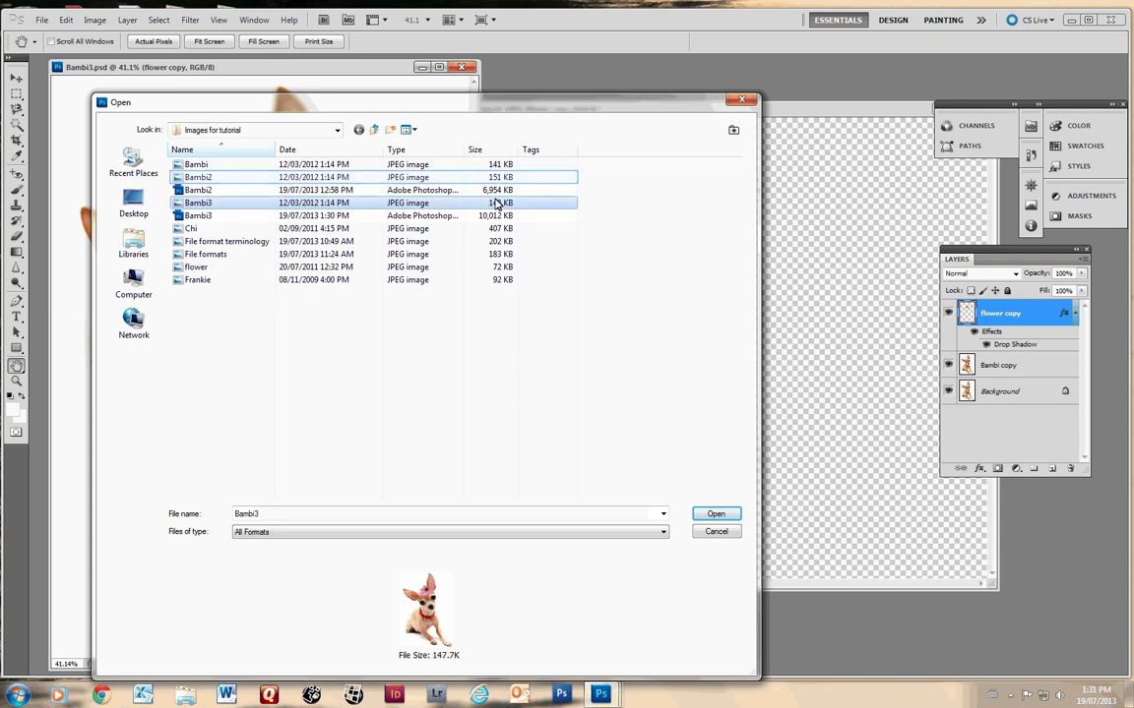
pyautogui.click(499, 178)
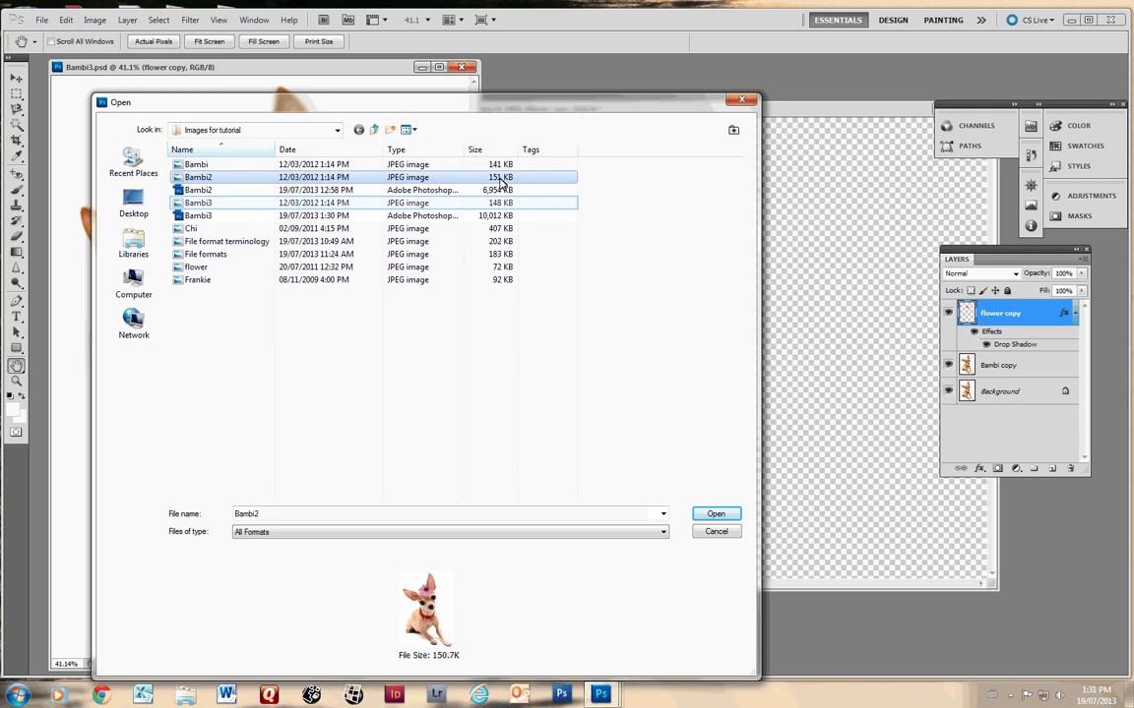
pyautogui.click(501, 204)
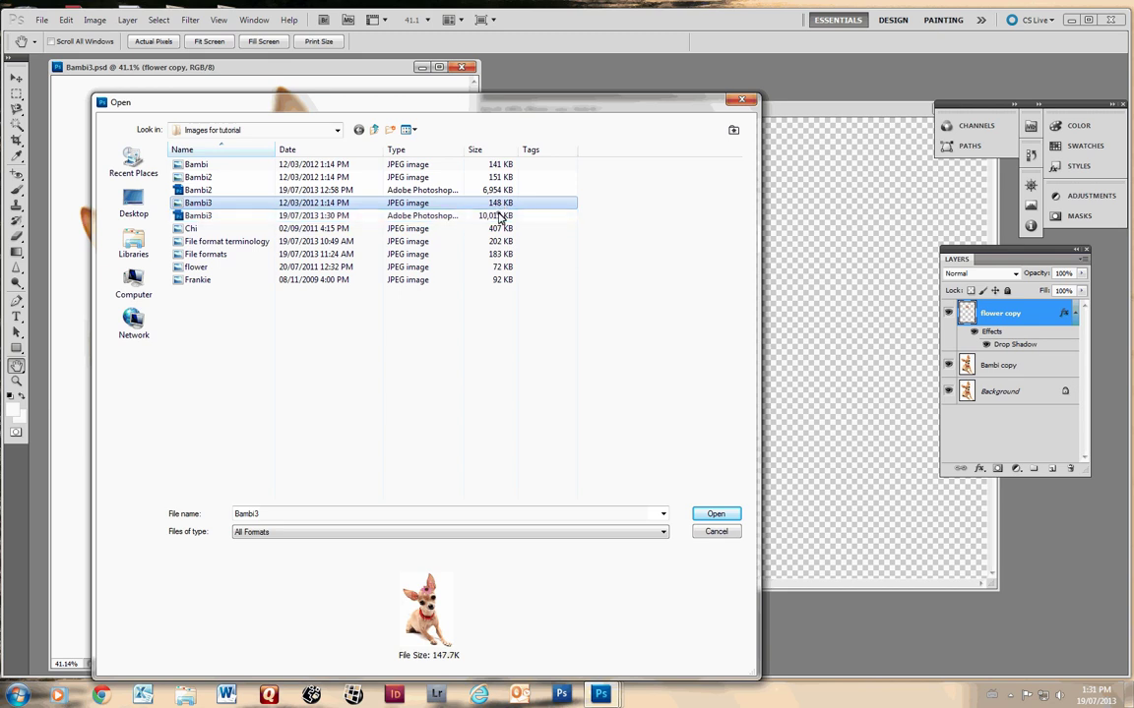
pyautogui.click(500, 216)
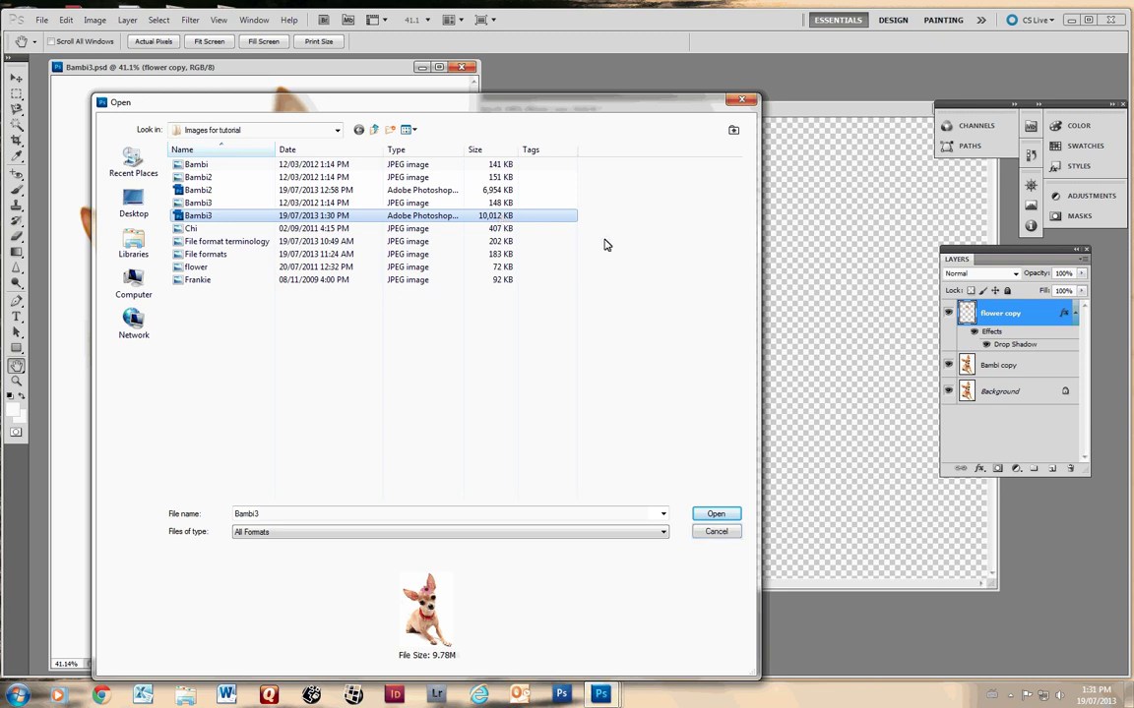
pyautogui.click(715, 533)
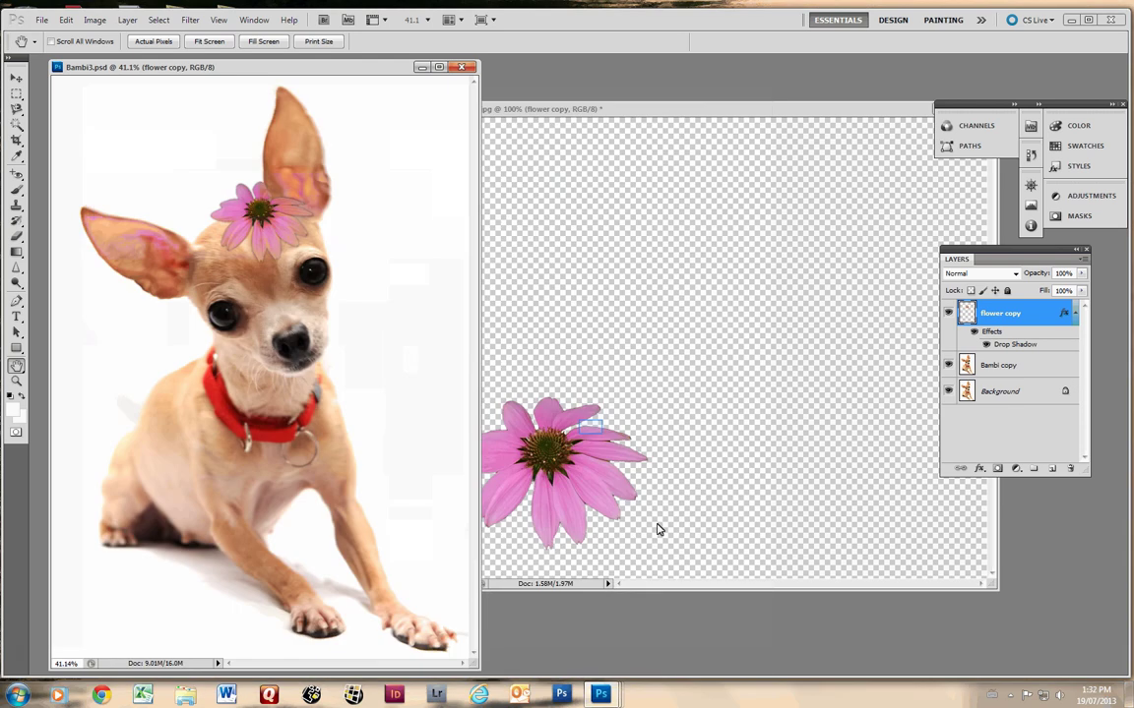
# Copy the cut-out flower from flower.jpg onto the dog's nose in Bambi3.psd and scale it down to a fraction of its size.
pyautogui.click(591, 433)
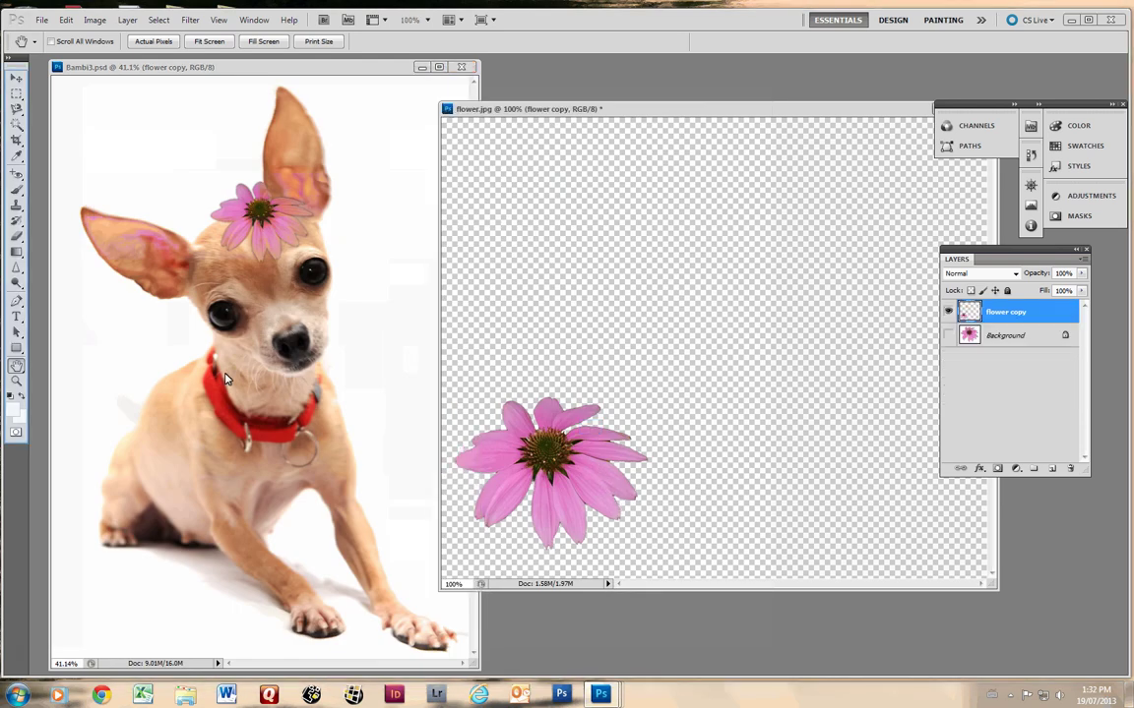
pyautogui.click(16, 77)
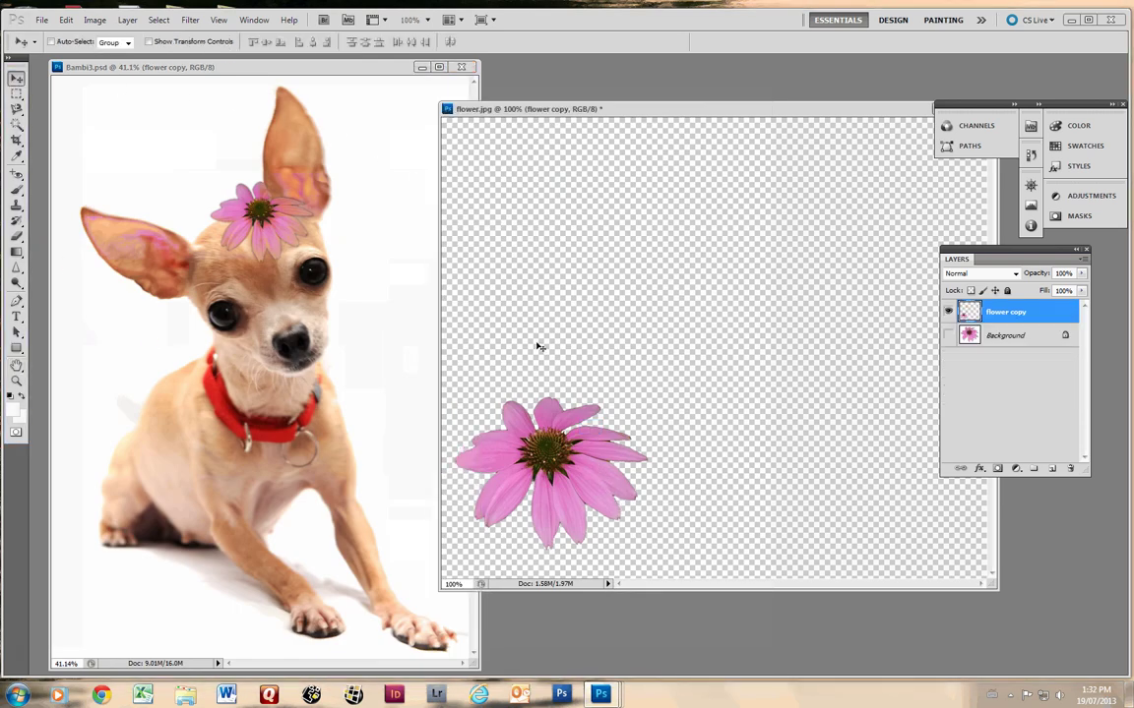
pyautogui.moveTo(500, 415); pyautogui.dragTo(296, 313)
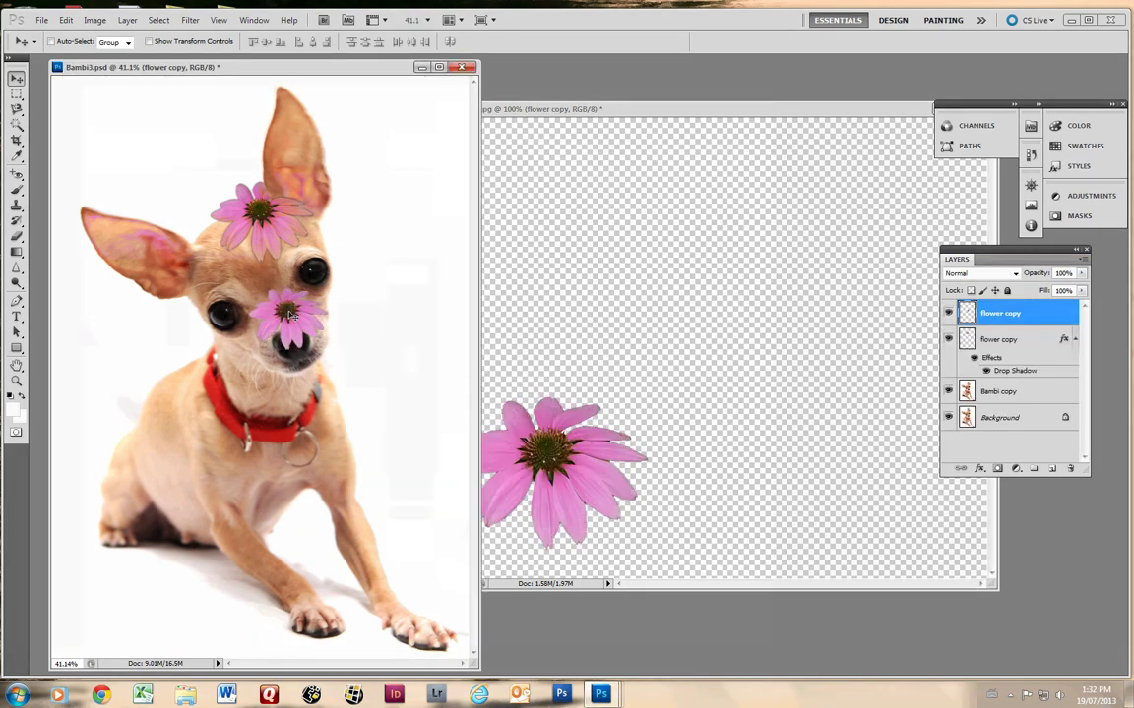
pyautogui.hotkey('ctrl', 't')
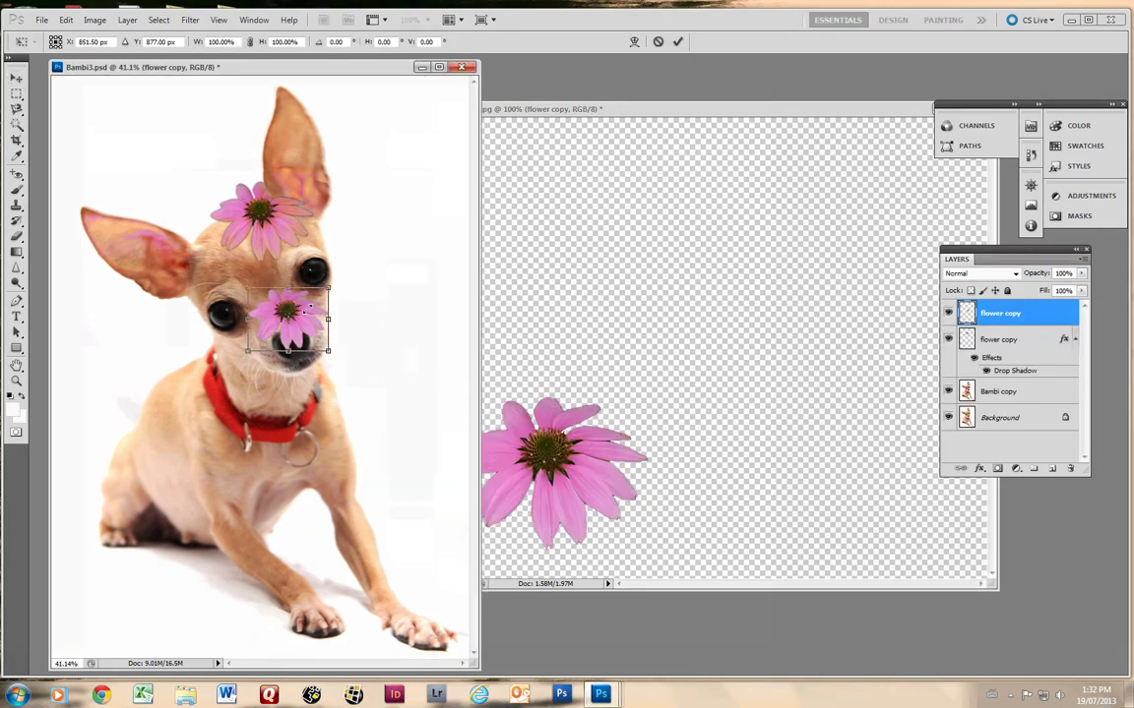
pyautogui.moveTo(329, 293); pyautogui.dragTo(291, 333)
pyautogui.press('Return')
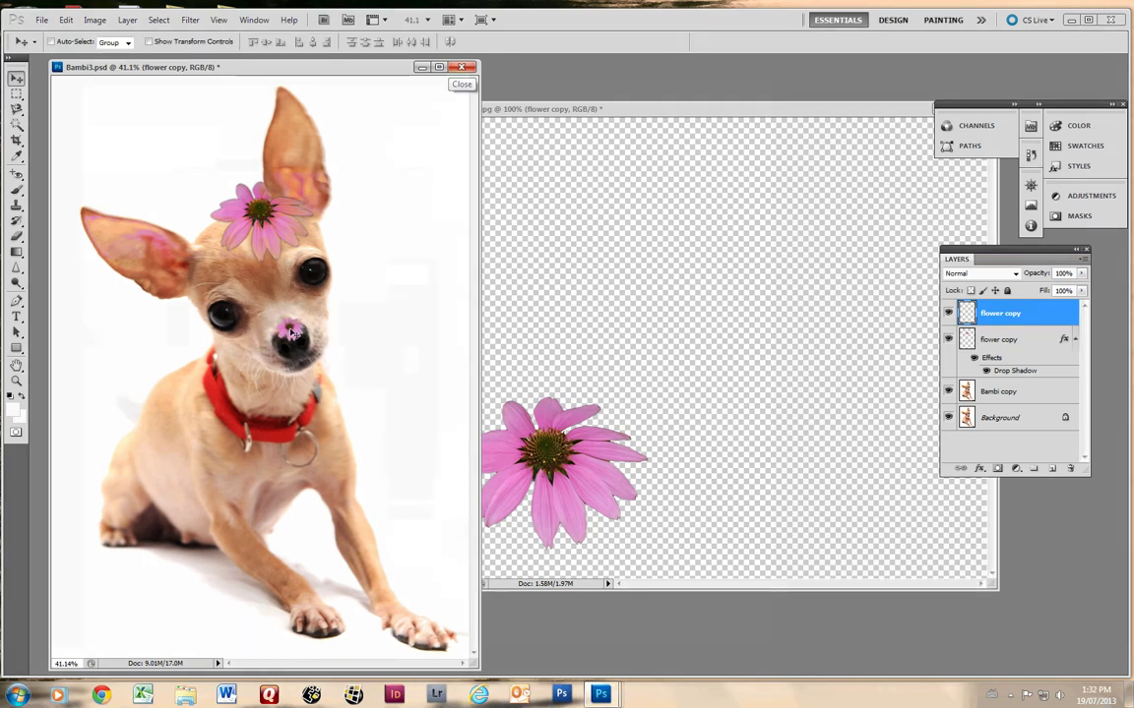